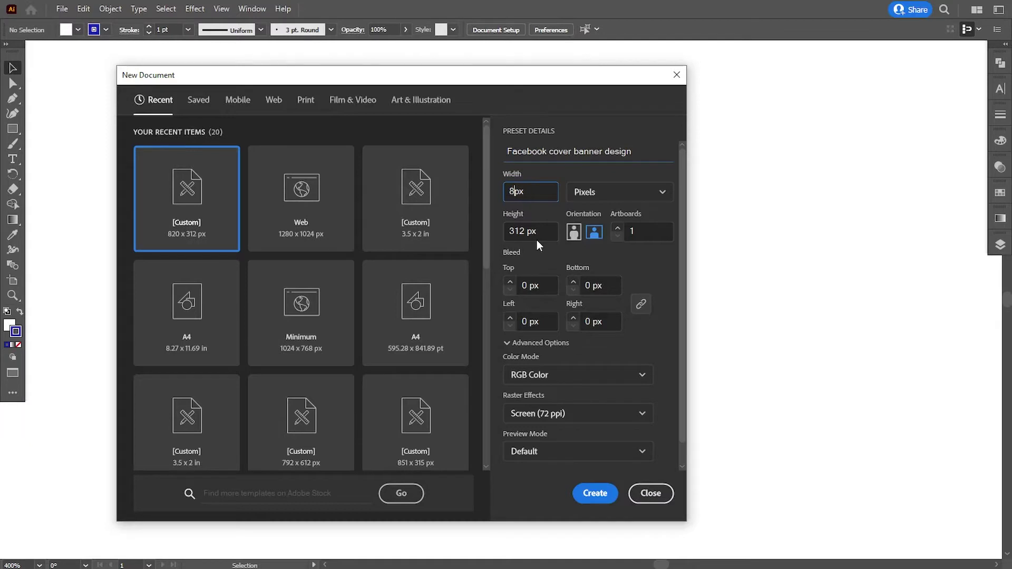
Set the new document's width to 851 px and height to 315 px, and create it
{"action": "type", "text": "51"}
{"action": "left_click", "coordinate": [526, 230]}
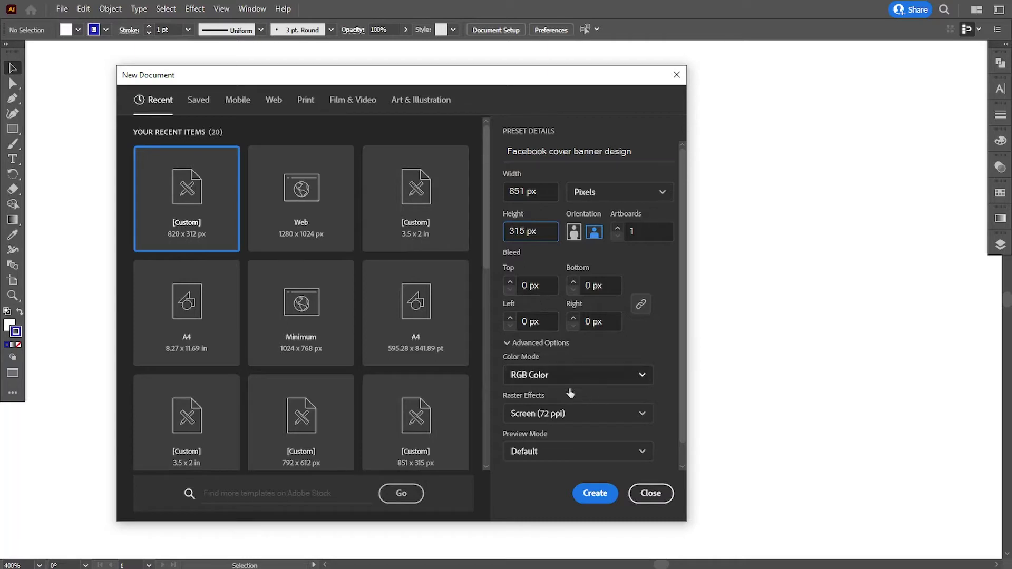
{"action": "left_click", "coordinate": [594, 492]}
Paste the prepared headline, text, button, icons and colour swatches, and move them off the artboard to just above it
{"action": "key", "text": "ctrl+v"}
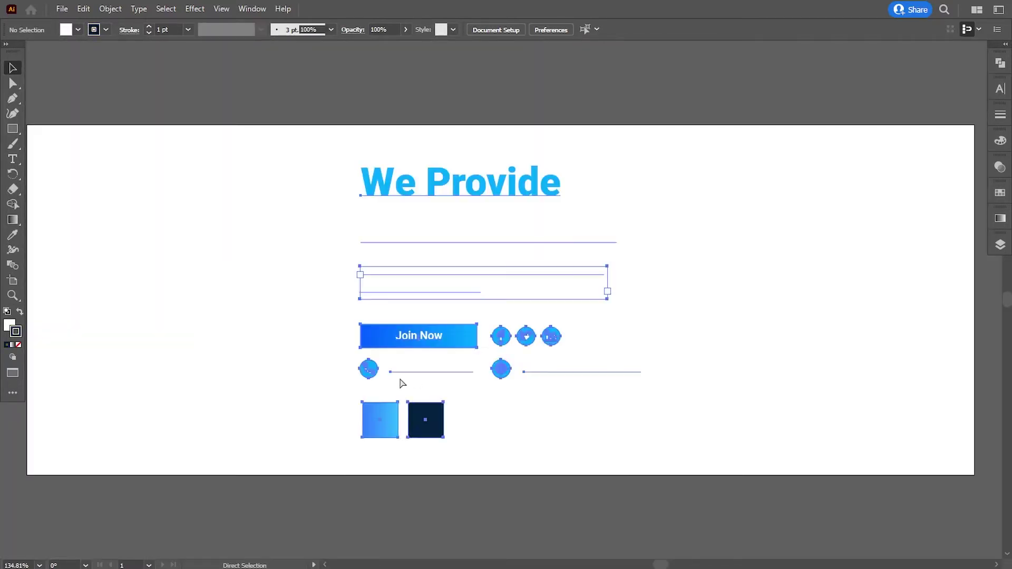
{"action": "key", "text": "ctrl+1"}
{"action": "left_click_drag", "start_coordinate": [419, 232], "coordinate": [156, 65]}
{"action": "left_click_drag", "start_coordinate": [182, 97], "coordinate": [242, 112]}
{"action": "left_click_drag", "start_coordinate": [521, 402], "coordinate": [539, 244]}
{"action": "left_click", "coordinate": [552, 473]}
{"action": "key", "text": "ctrl+="}
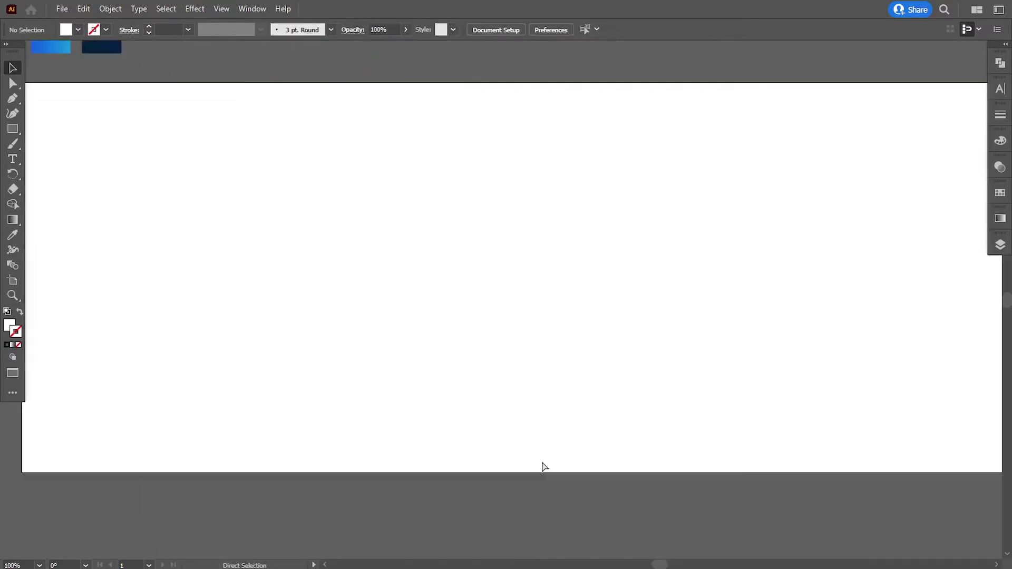
{"action": "key", "text": "ctrl+minus"}
{"action": "left_click_drag", "start_coordinate": [542, 466], "coordinate": [511, 446]}
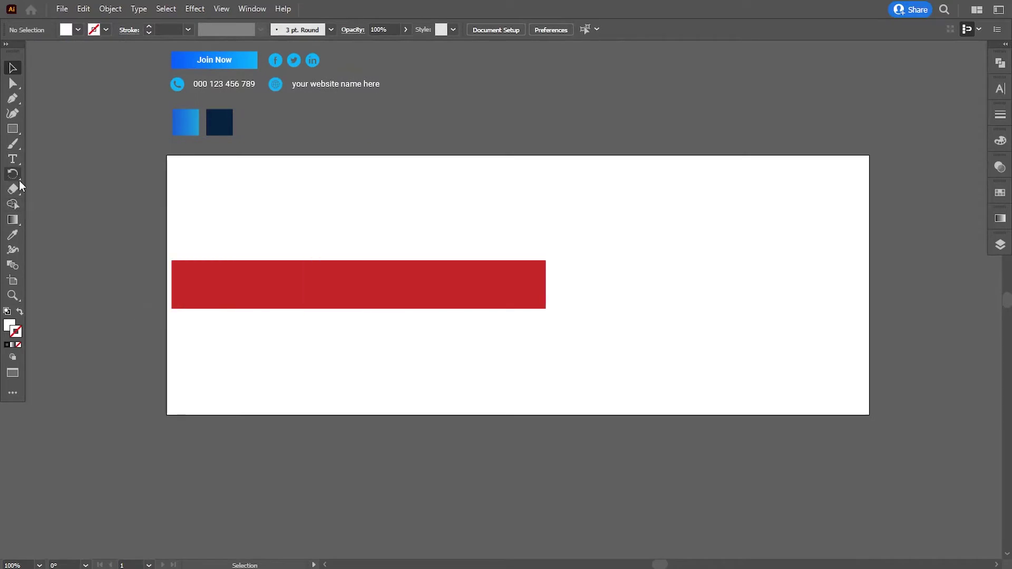
Draw a rectangle covering the whole artboard and fill it with the dark navy colour sampled from the swatch
{"action": "left_click", "coordinate": [13, 128]}
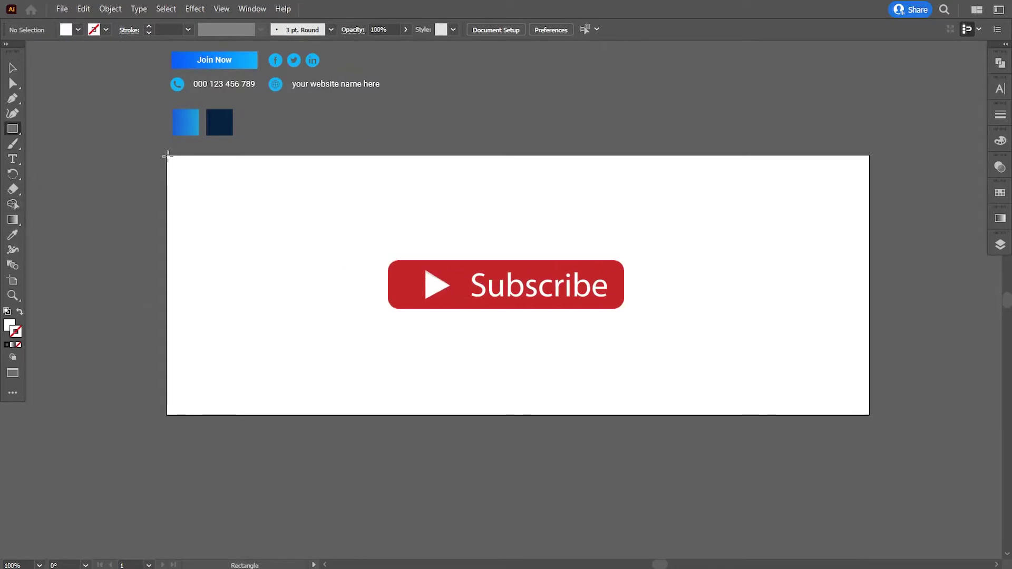
{"action": "left_click_drag", "start_coordinate": [166, 156], "coordinate": [869, 416]}
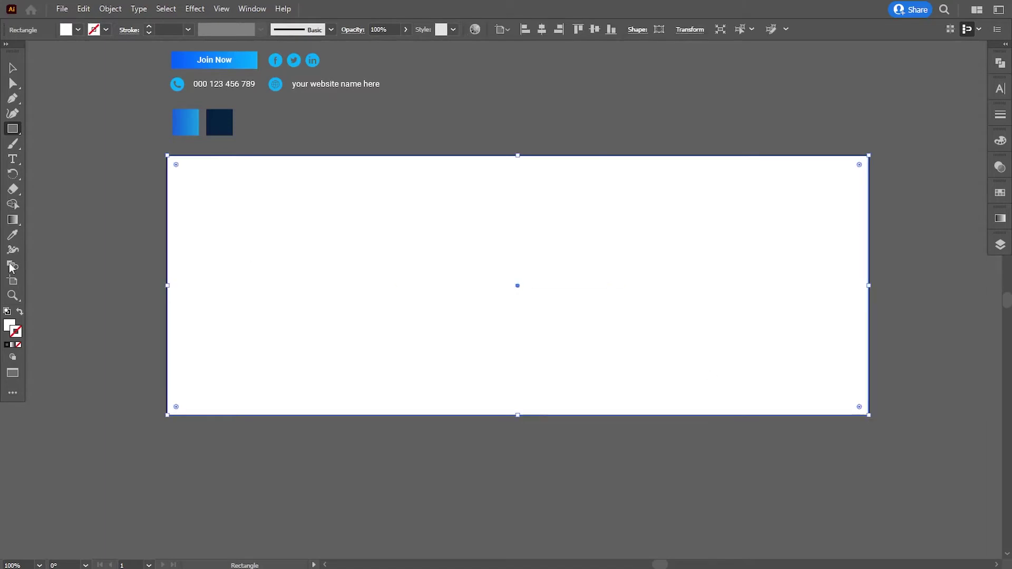
{"action": "left_click", "coordinate": [13, 235]}
{"action": "left_click", "coordinate": [213, 127]}
{"action": "left_click", "coordinate": [12, 69]}
{"action": "left_click", "coordinate": [63, 154]}
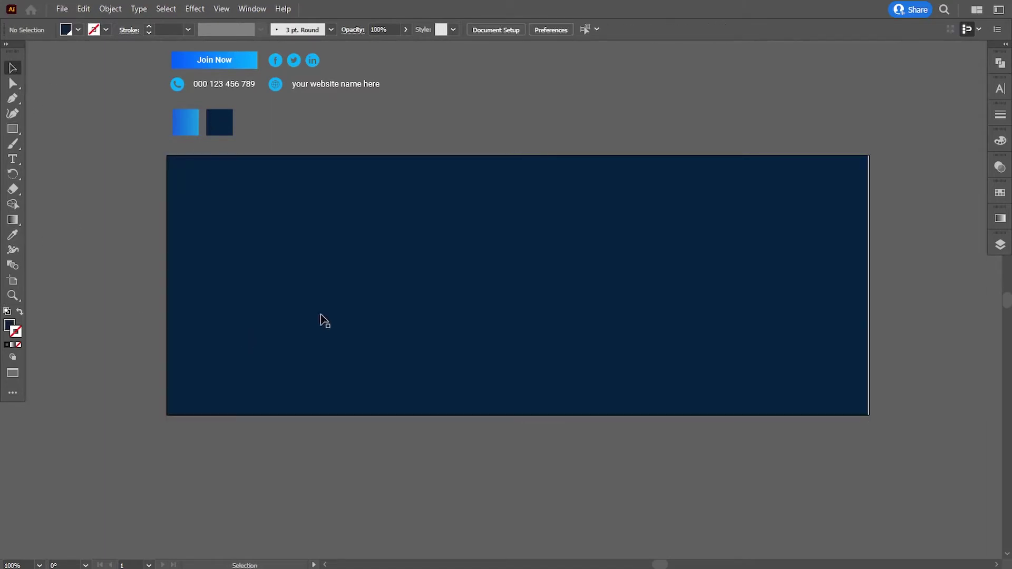
Stretch the navy background's right edge to cover the white gap at the artboard's right border
{"action": "scroll", "coordinate": [308, 304], "scroll_direction": "right", "scroll_amount": 8}
{"action": "key", "text": "ctrl+plus"}
{"action": "key", "text": "ctrl+plus"}
{"action": "key", "text": "ctrl+plus"}
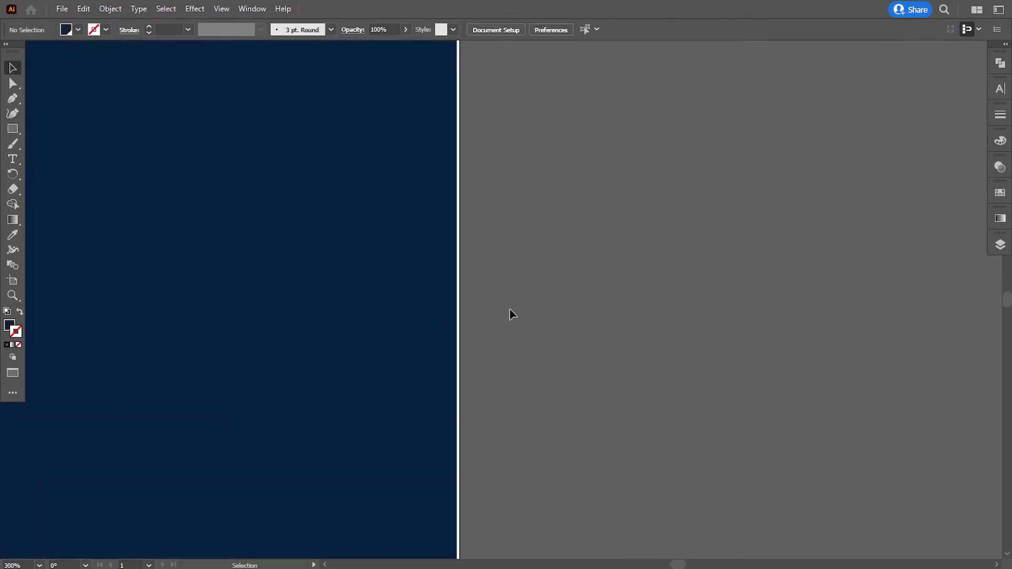
{"action": "left_click", "coordinate": [423, 294]}
{"action": "left_click_drag", "start_coordinate": [457, 285], "coordinate": [421, 311]}
{"action": "left_click", "coordinate": [536, 324]}
{"action": "key", "text": "ctrl+1"}
{"action": "scroll", "coordinate": [536, 324], "scroll_direction": "left", "scroll_amount": 7}
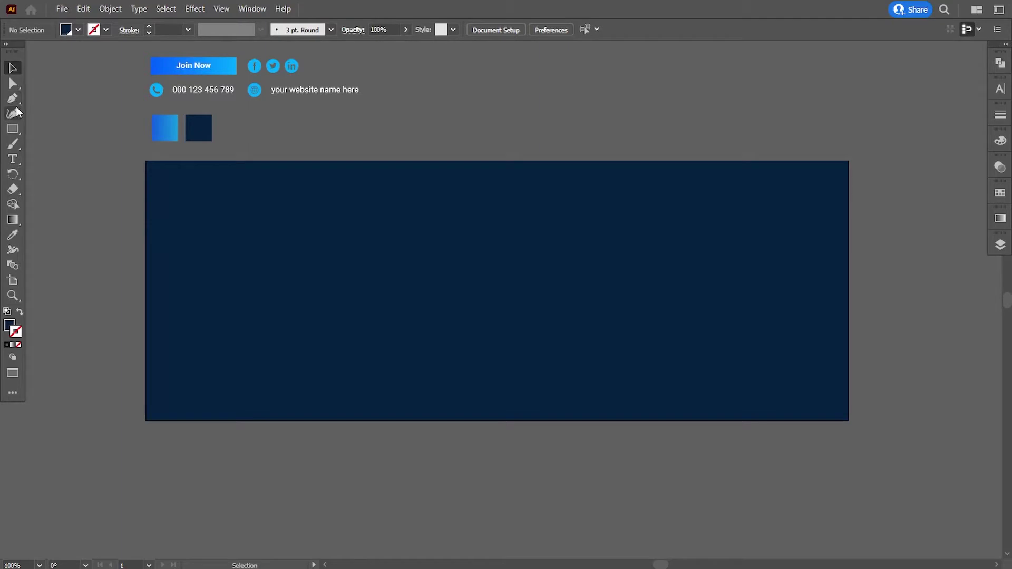
Create a small 5 px navy circle on the empty canvas beside the artboard's left edge
{"action": "left_click", "coordinate": [13, 129]}
{"action": "left_click", "coordinate": [53, 140]}
{"action": "left_click", "coordinate": [100, 284]}
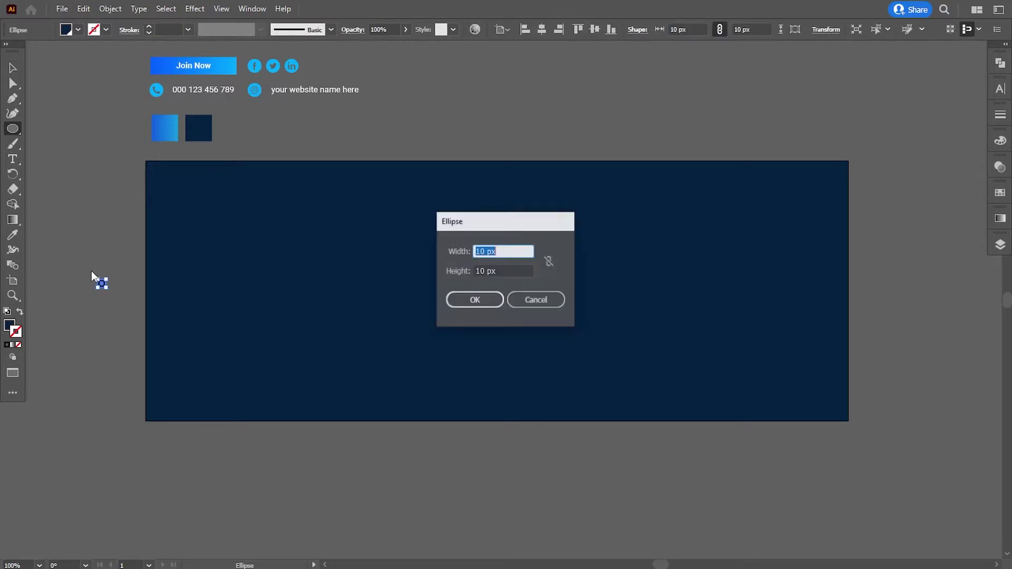
{"action": "left_click", "coordinate": [503, 302]}
{"action": "left_click_drag", "start_coordinate": [102, 283], "coordinate": [100, 284]}
{"action": "key", "text": "v"}
{"action": "left_click", "coordinate": [91, 278]}
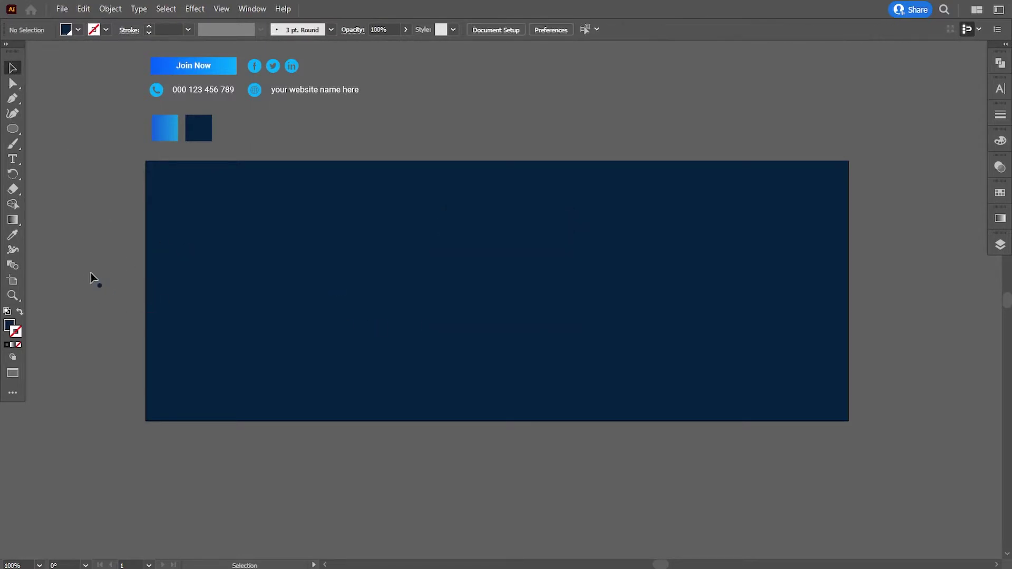
Reduce the small circle beside the artboard to 3 px in width and height
{"action": "left_click", "coordinate": [100, 285]}
{"action": "left_click_drag", "start_coordinate": [124, 317], "coordinate": [397, 325]}
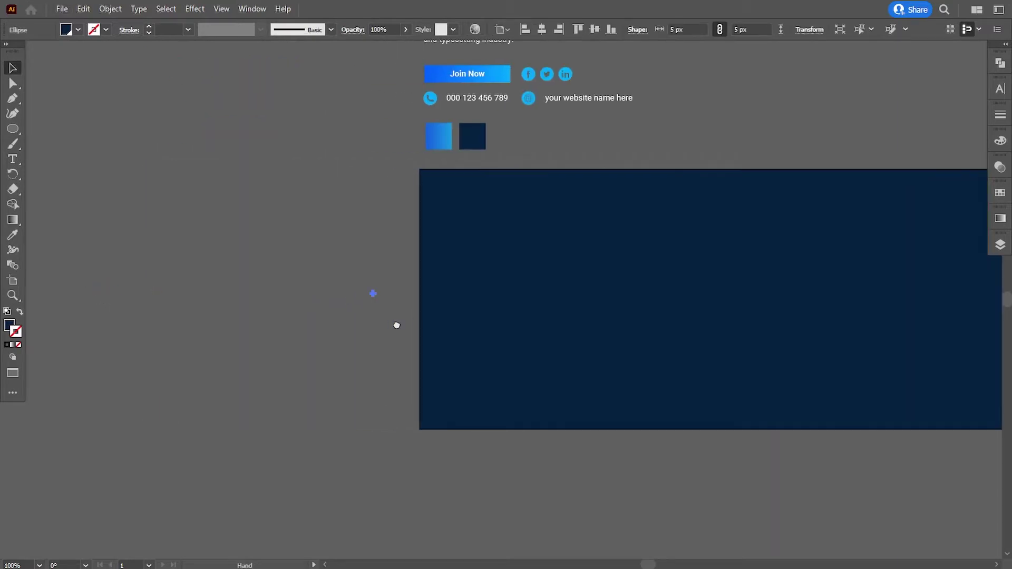
{"action": "key", "text": "ctrl+plus"}
{"action": "key", "text": "ctrl+plus"}
{"action": "key", "text": "ctrl+plus"}
{"action": "left_click_drag", "start_coordinate": [484, 371], "coordinate": [179, 287]}
{"action": "left_click", "coordinate": [180, 288]}
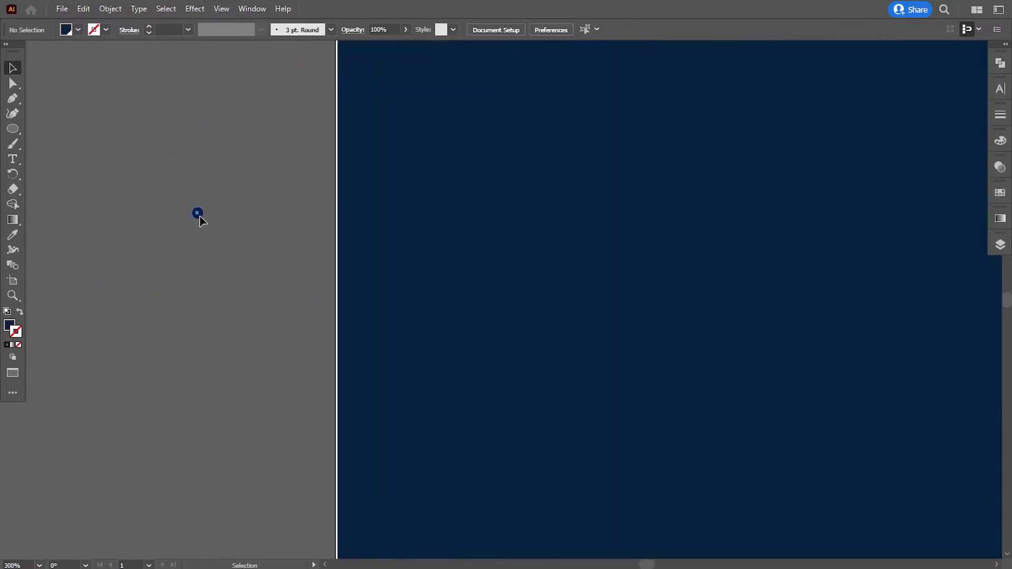
{"action": "left_click", "coordinate": [197, 216]}
{"action": "left_click_drag", "start_coordinate": [204, 208], "coordinate": [203, 209]}
Copy the circle straight down and repeat the copy to form an evenly spaced column of seven dots
{"action": "left_click", "coordinate": [208, 239]}
{"action": "left_click_drag", "start_coordinate": [196, 236], "coordinate": [195, 234]}
{"action": "key", "text": "ctrl+d"}
{"action": "key", "text": "ctrl+d"}
{"action": "key", "text": "ctrl+d"}
{"action": "key", "text": "ctrl+d"}
{"action": "key", "text": "ctrl+d"}
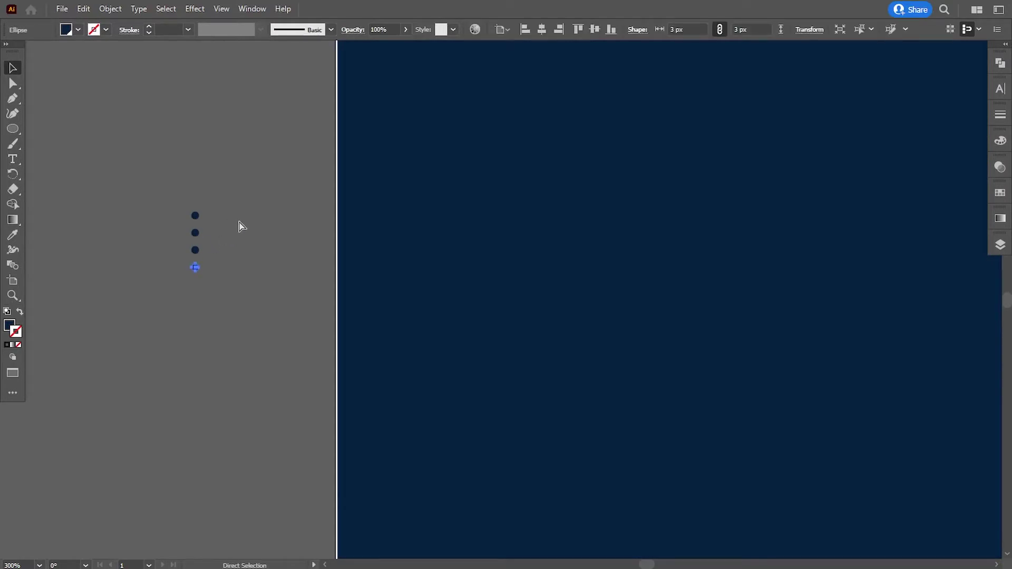
Copy the dot column sideways and repeat the copy to build a seven-by-seven grid of dots
{"action": "key", "text": "ctrl+a"}
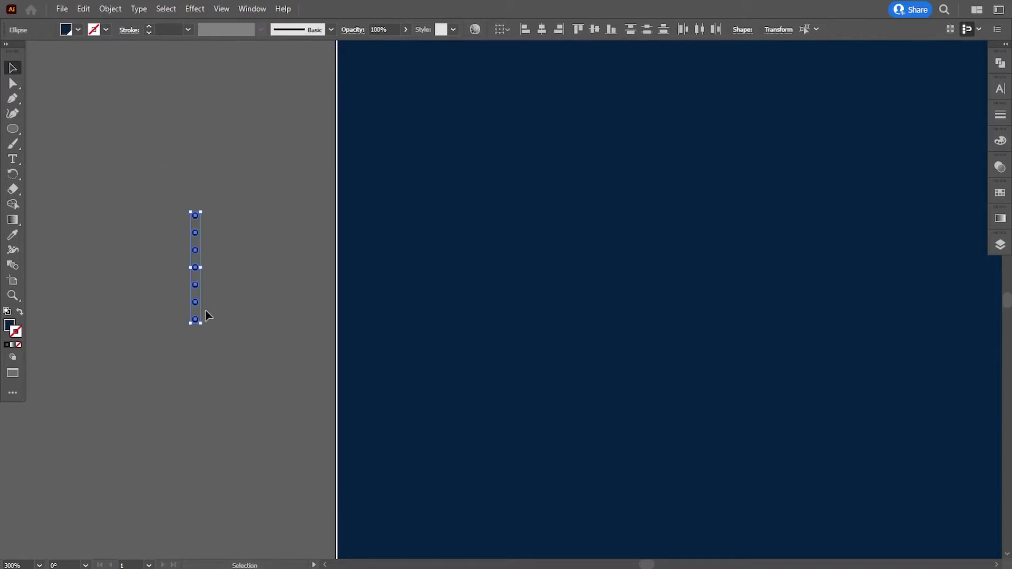
{"action": "left_click_drag", "start_coordinate": [195, 304], "coordinate": [213, 304]}
{"action": "key", "text": "ctrl+d"}
{"action": "key", "text": "ctrl+d"}
{"action": "key", "text": "ctrl+d"}
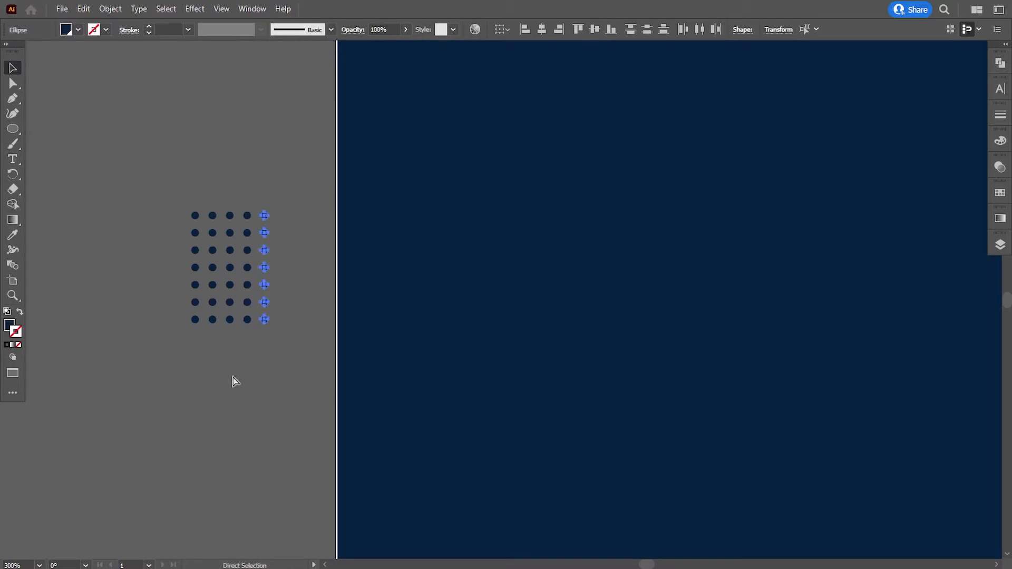
{"action": "key", "text": "ctrl+d"}
{"action": "key", "text": "ctrl+d"}
{"action": "left_click", "coordinate": [233, 378]}
Delete the dots above the grid's diagonal so that a right triangle with its corner at lower left remains
{"action": "left_click", "coordinate": [213, 216]}
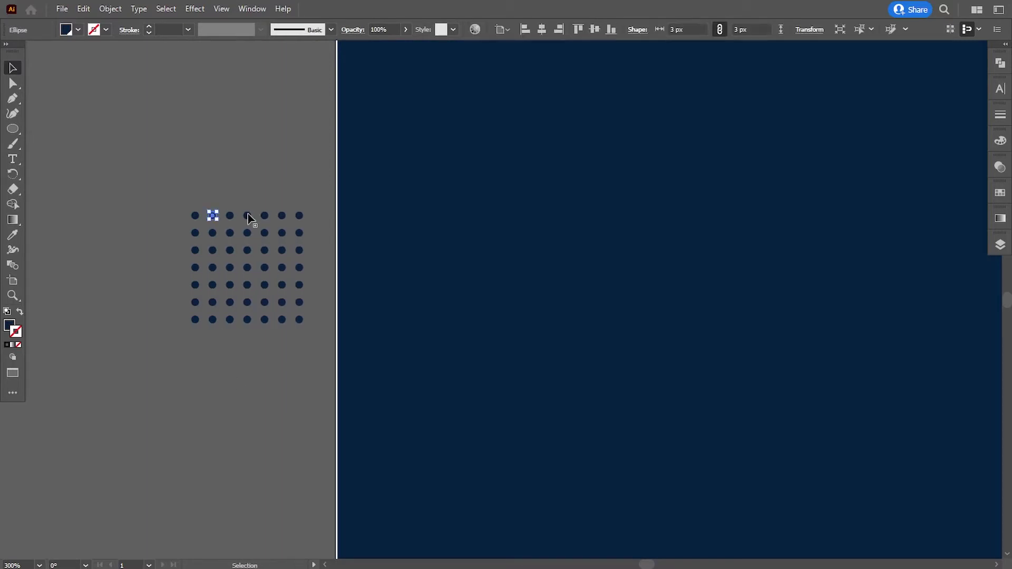
{"action": "key", "text": "Delete"}
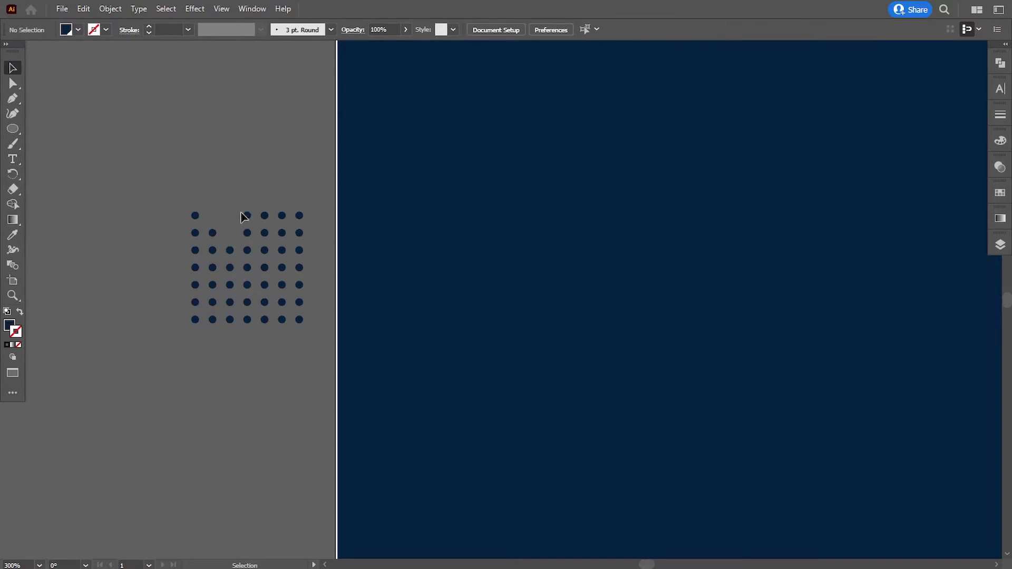
{"action": "mouse_move", "coordinate": [241, 212]}
{"action": "left_mouse_down"}
{"action": "mouse_move", "coordinate": [254, 258]}
{"action": "mouse_move", "coordinate": [259, 209]}
{"action": "left_mouse_up"}
{"action": "key", "text": "Delete"}
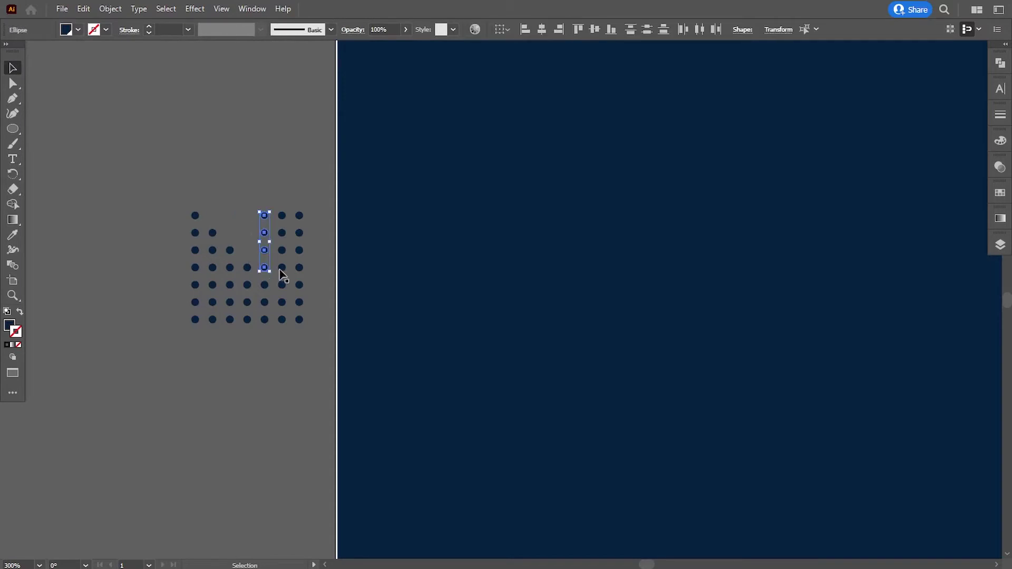
{"action": "key", "text": "Delete"}
{"action": "key", "text": "Delete"}
{"action": "left_click_drag", "start_coordinate": [284, 289], "coordinate": [317, 308]}
{"action": "key", "text": "Delete"}
Group the dots of the triangle into one object
{"action": "key", "text": "ctrl+a"}
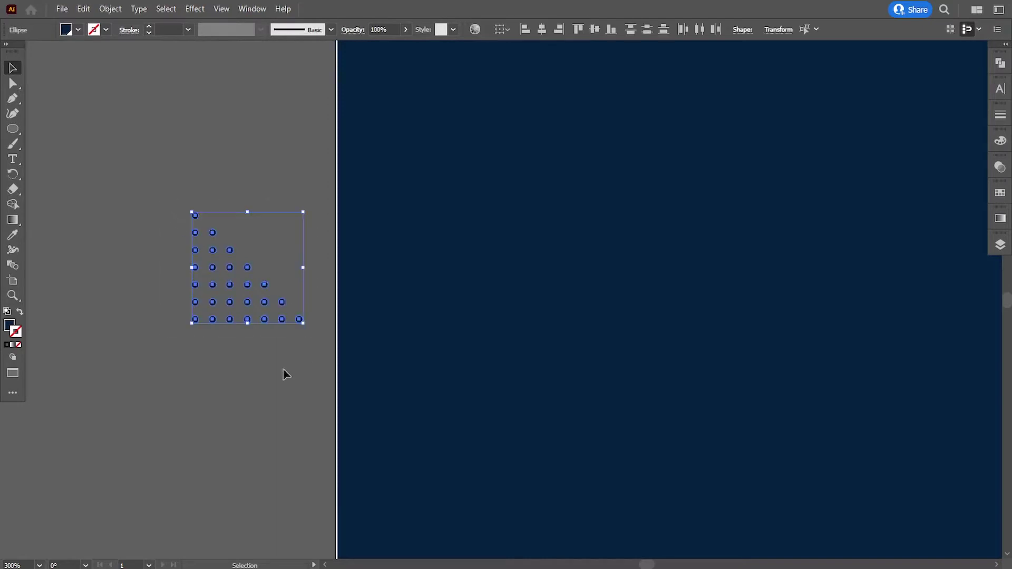
{"action": "key", "text": "a"}
{"action": "key", "text": "v"}
{"action": "left_click", "coordinate": [266, 387]}
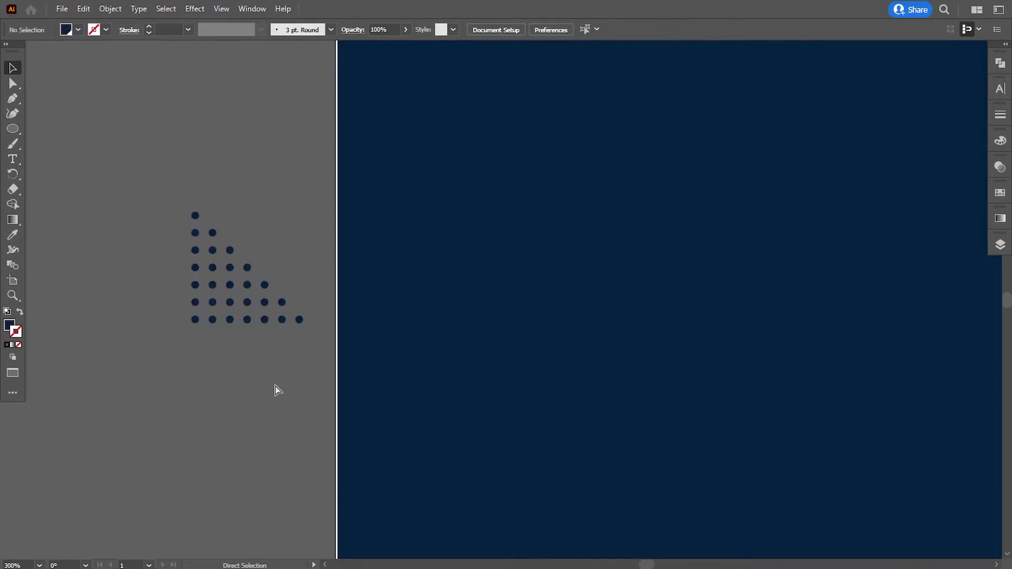
Stretch the navy background's left edge to cover the thin white gap at the artboard's left border
{"action": "left_click", "coordinate": [339, 233]}
{"action": "left_click_drag", "start_coordinate": [341, 230], "coordinate": [338, 232]}
{"action": "left_click", "coordinate": [306, 400]}
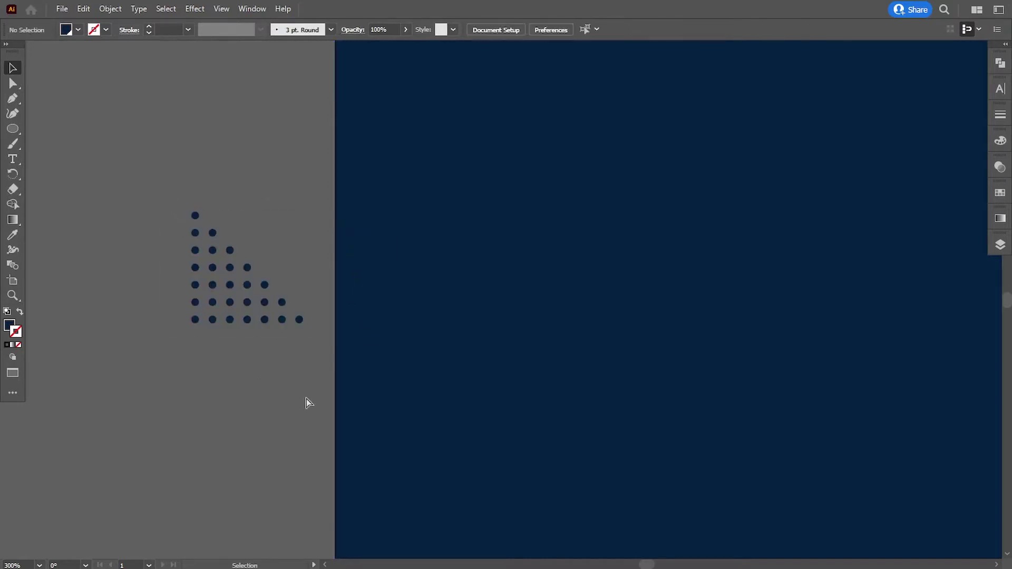
Fill the dot triangle with the blue gradient sampled from the swatch and run the gradient across the whole group
{"action": "key", "text": "ctrl+minus"}
{"action": "key", "text": "ctrl+minus"}
{"action": "key", "text": "ctrl+minus"}
{"action": "left_click_drag", "start_coordinate": [655, 346], "coordinate": [417, 351]}
{"action": "left_click_drag", "start_coordinate": [137, 264], "coordinate": [192, 339]}
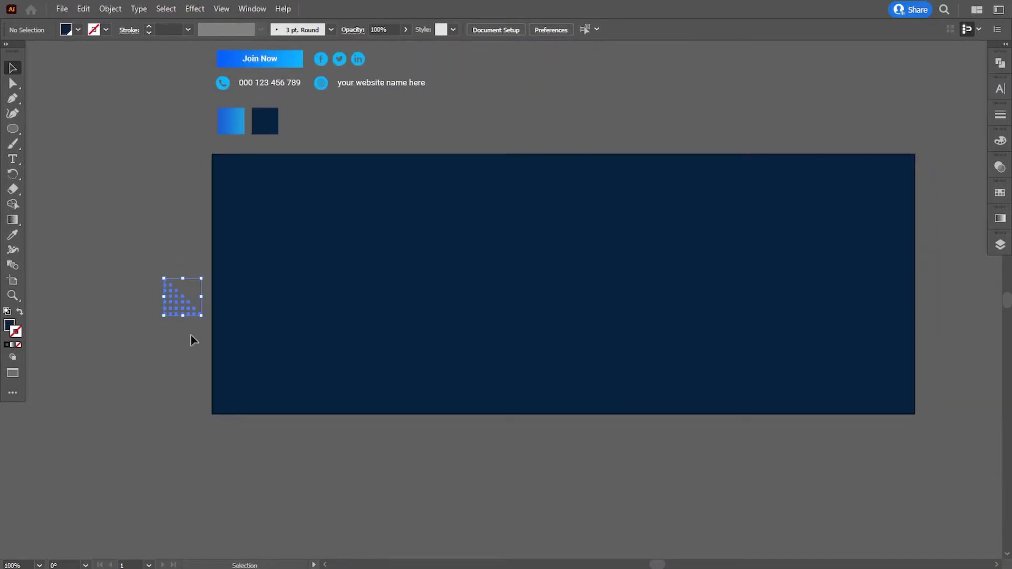
{"action": "left_click", "coordinate": [11, 237]}
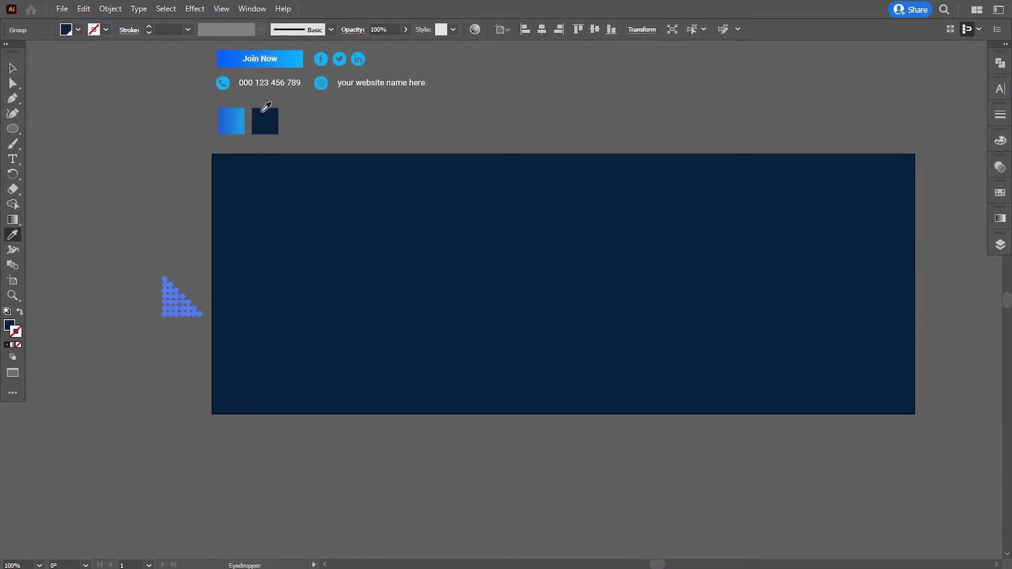
{"action": "left_click", "coordinate": [231, 120]}
{"action": "left_click", "coordinate": [12, 220]}
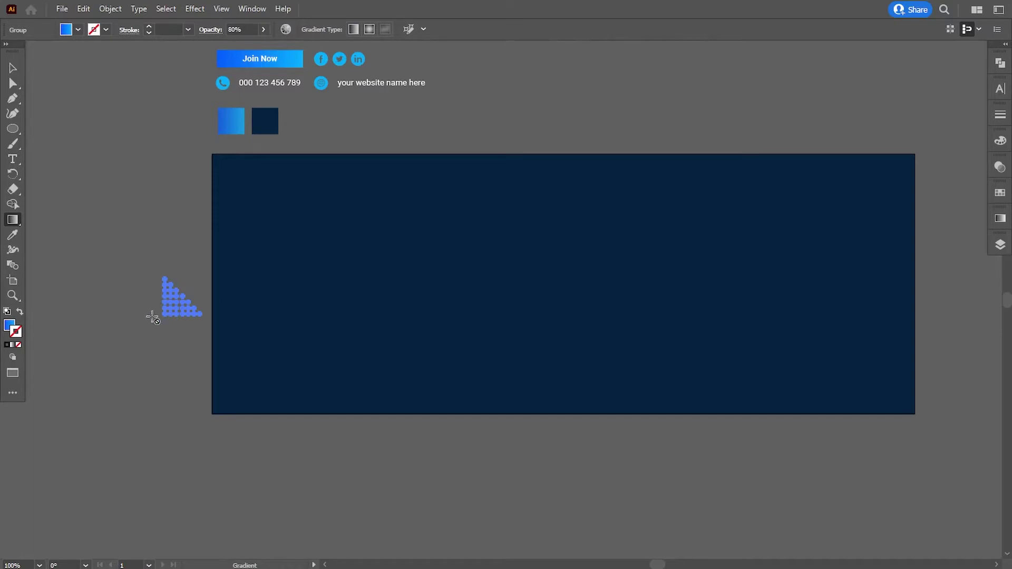
{"action": "left_click_drag", "start_coordinate": [152, 317], "coordinate": [343, 386]}
{"action": "left_click", "coordinate": [10, 327]}
Move the dot triangle onto the banner, near its lower-left corner
{"action": "left_click", "coordinate": [13, 67]}
{"action": "left_click", "coordinate": [196, 255]}
{"action": "left_click", "coordinate": [269, 311]}
{"action": "left_click", "coordinate": [400, 444]}
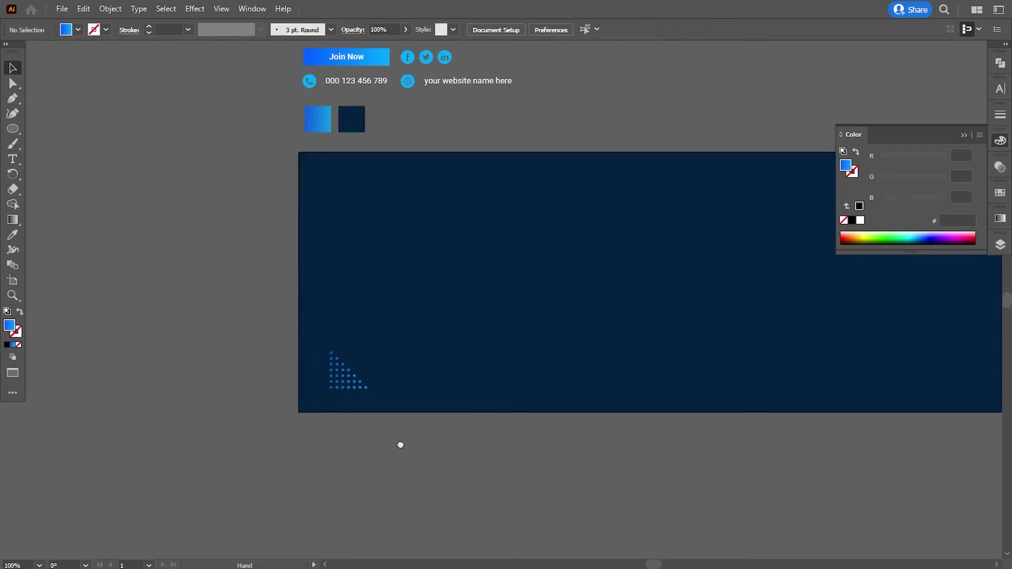
{"action": "left_click_drag", "start_coordinate": [400, 445], "coordinate": [302, 473]}
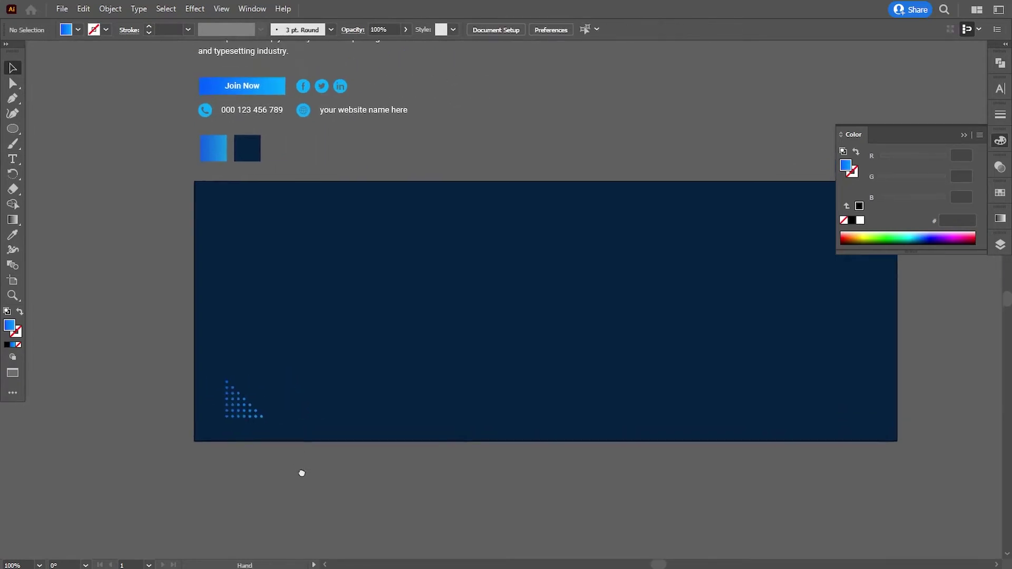
Collapse the colour settings and enlarge the dot triangle proportionally in the banner's lower-left corner
{"action": "left_click", "coordinate": [962, 138]}
{"action": "left_click", "coordinate": [244, 402]}
{"action": "left_click_drag", "start_coordinate": [269, 378], "coordinate": [284, 359]}
{"action": "left_click", "coordinate": [274, 459]}
Nudge the enlarged dot triangle slightly to the left to fine-tune its margin in the corner
{"action": "left_click", "coordinate": [238, 421]}
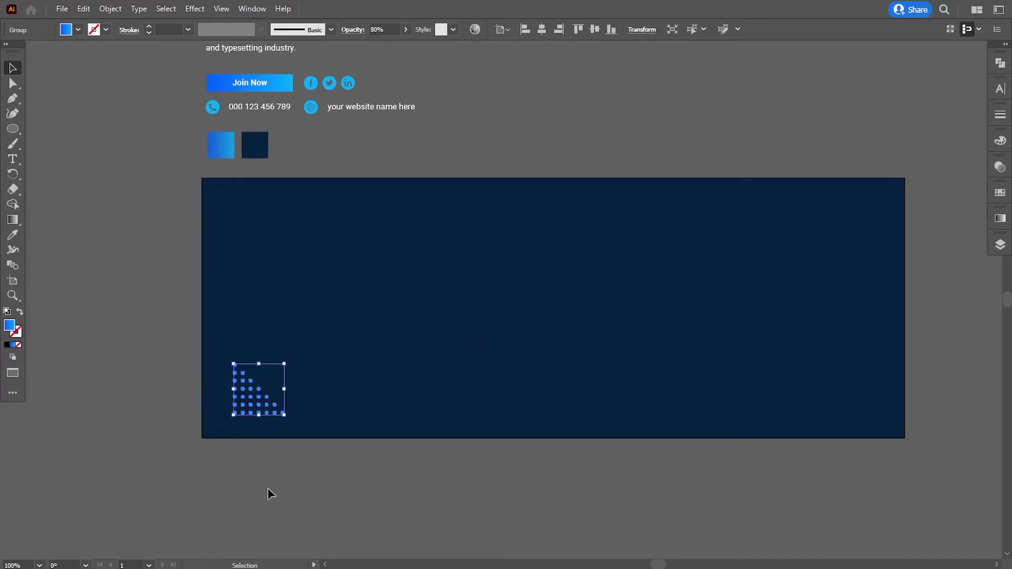
{"action": "key", "text": "Left"}
{"action": "key", "text": "Left"}
{"action": "key", "text": "Left"}
{"action": "key", "text": "Left"}
{"action": "key", "text": "Left"}
{"action": "key", "text": "Left"}
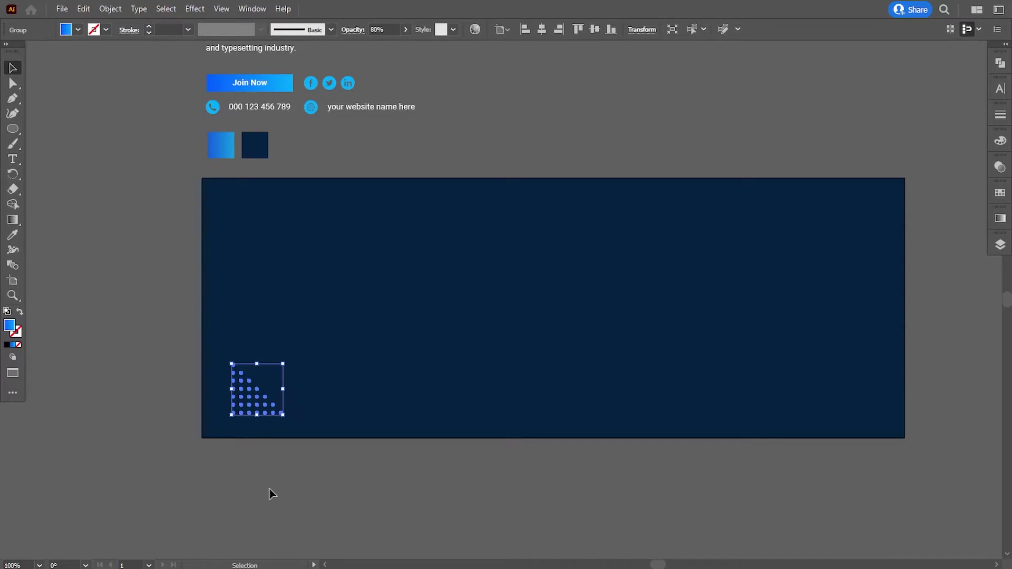
{"action": "left_click", "coordinate": [272, 493]}
Place the logo in the banner's upper-left corner, lined up above the dot triangle, and enlarge it slightly
{"action": "left_click_drag", "start_coordinate": [332, 126], "coordinate": [348, 290]}
{"action": "left_click_drag", "start_coordinate": [255, 112], "coordinate": [275, 378]}
{"action": "left_click_drag", "start_coordinate": [298, 429], "coordinate": [297, 315]}
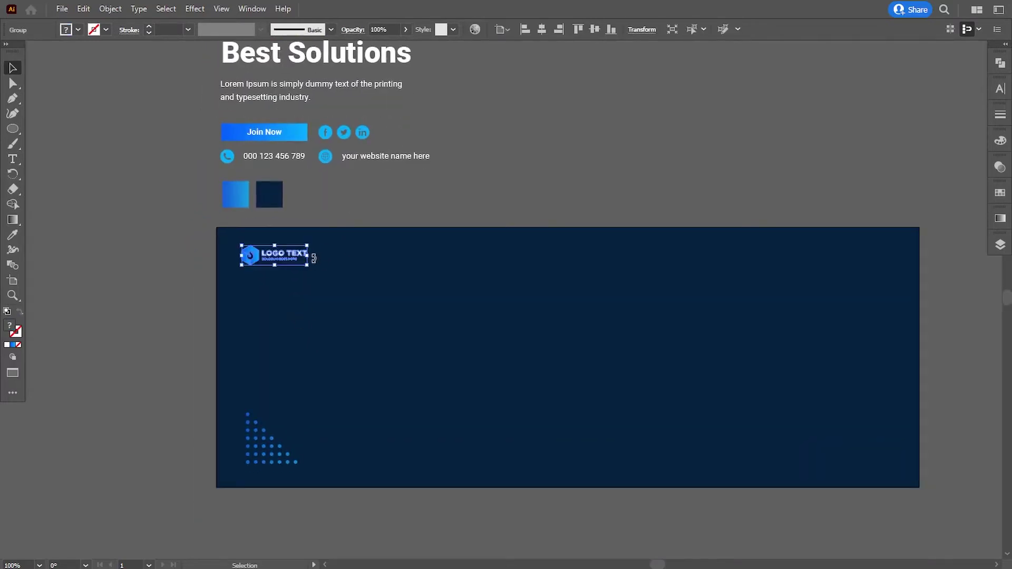
{"action": "left_click_drag", "start_coordinate": [308, 266], "coordinate": [318, 272]}
{"action": "left_click", "coordinate": [354, 251]}
{"action": "left_click", "coordinate": [268, 264]}
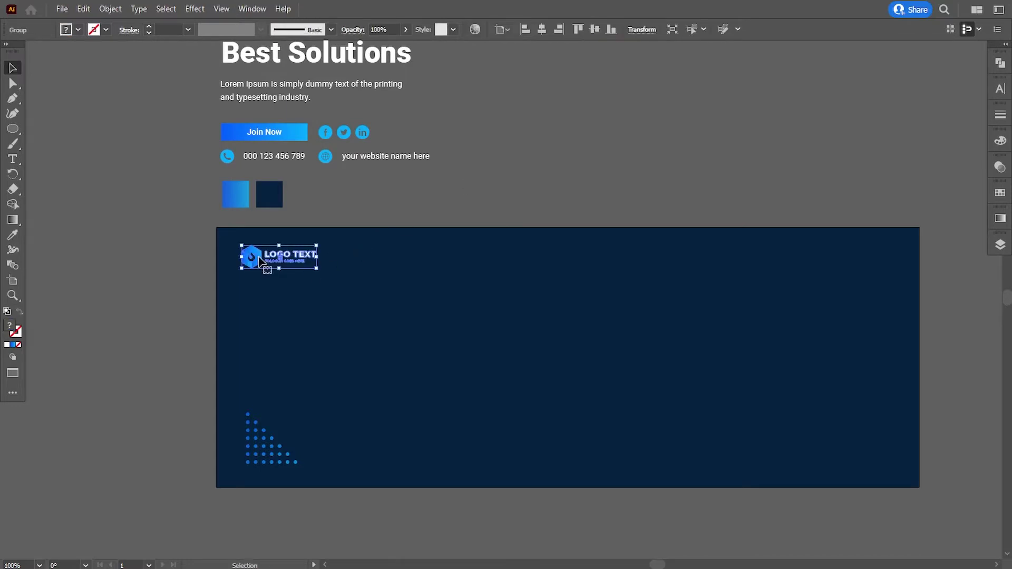
{"action": "left_click", "coordinate": [458, 176]}
Draw a closed six-sided gradient shape with the Pen tool over the banner's right part, pointed on the left and cut off at the lower-right corner
{"action": "scroll", "coordinate": [407, 325], "scroll_direction": "right", "scroll_amount": 3}
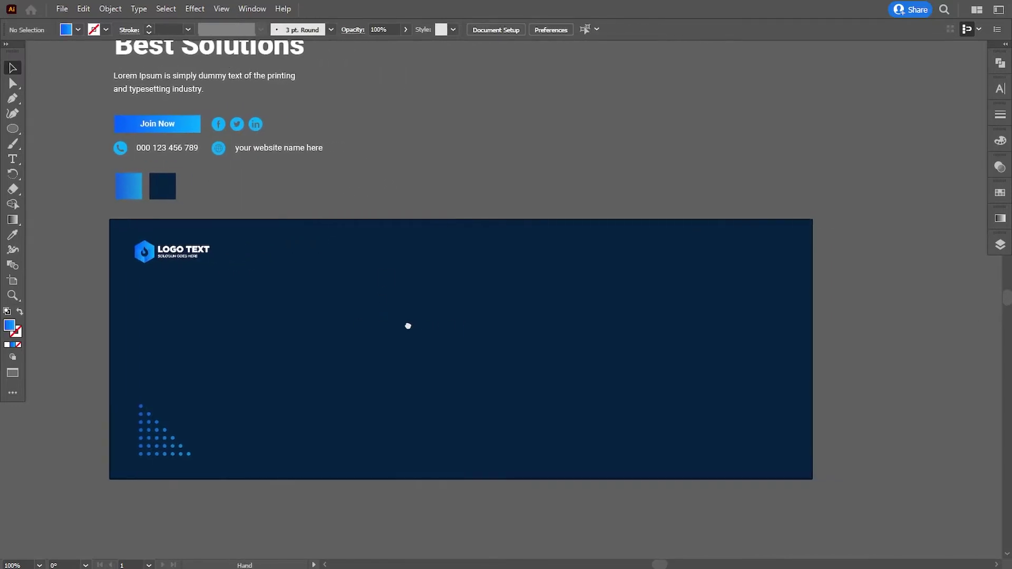
{"action": "left_click", "coordinate": [13, 99]}
{"action": "scroll", "coordinate": [551, 309], "scroll_direction": "down", "scroll_amount": 2}
{"action": "scroll", "coordinate": [551, 308], "scroll_direction": "right", "scroll_amount": 2}
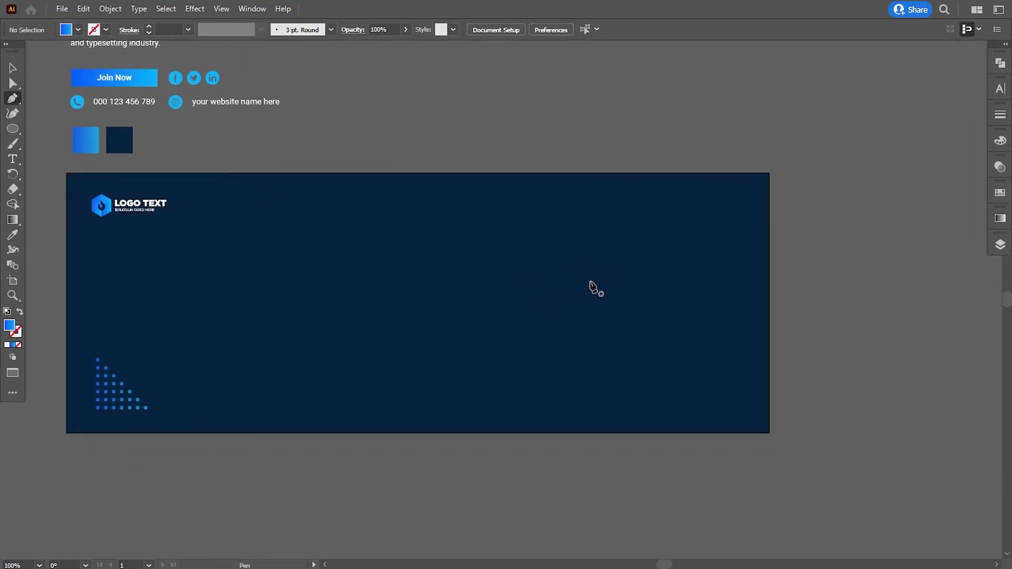
{"action": "left_click", "coordinate": [512, 173]}
{"action": "left_click", "coordinate": [478, 221]}
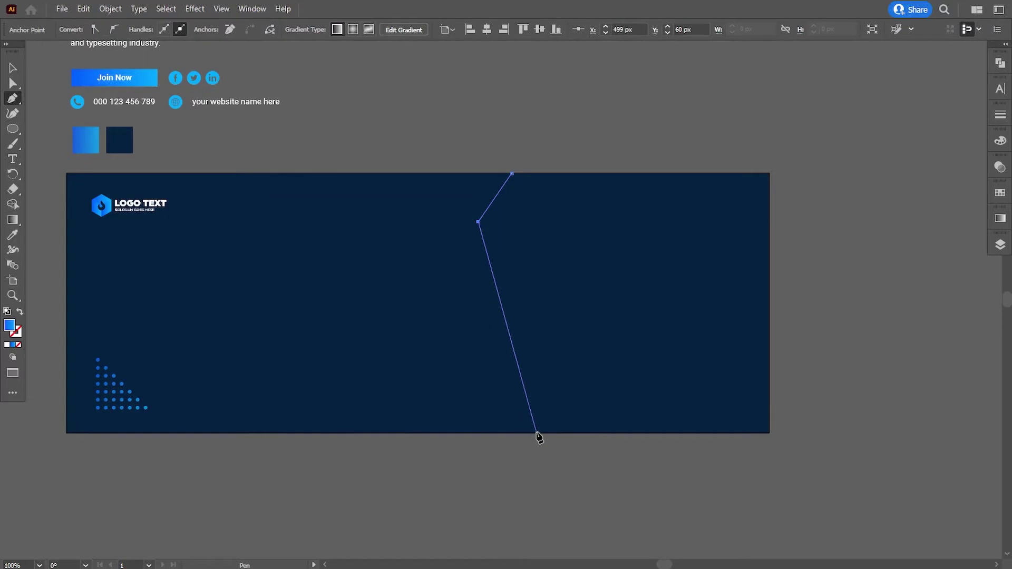
{"action": "left_click", "coordinate": [570, 434]}
{"action": "left_click", "coordinate": [712, 434]}
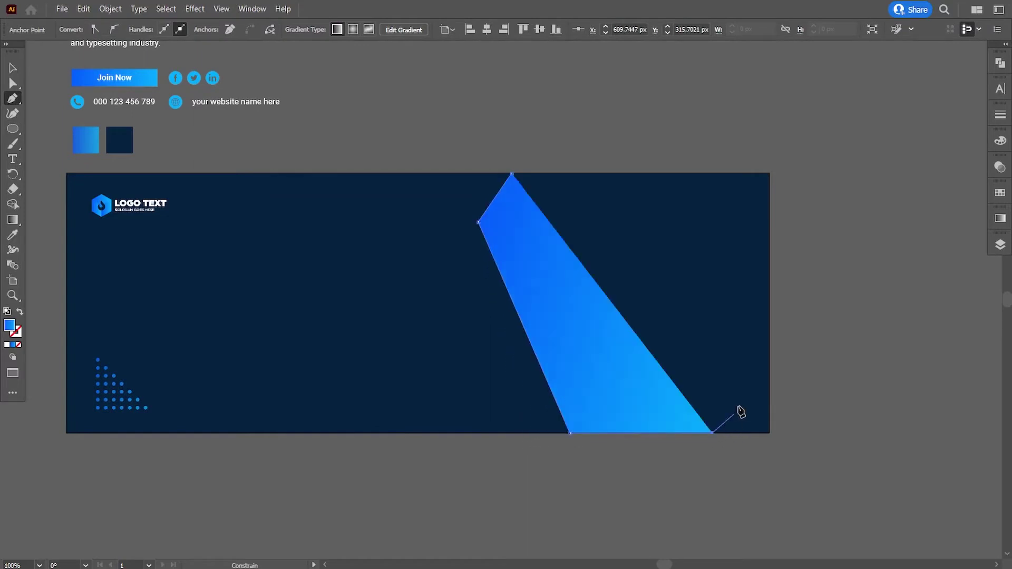
{"action": "left_click", "coordinate": [770, 345]}
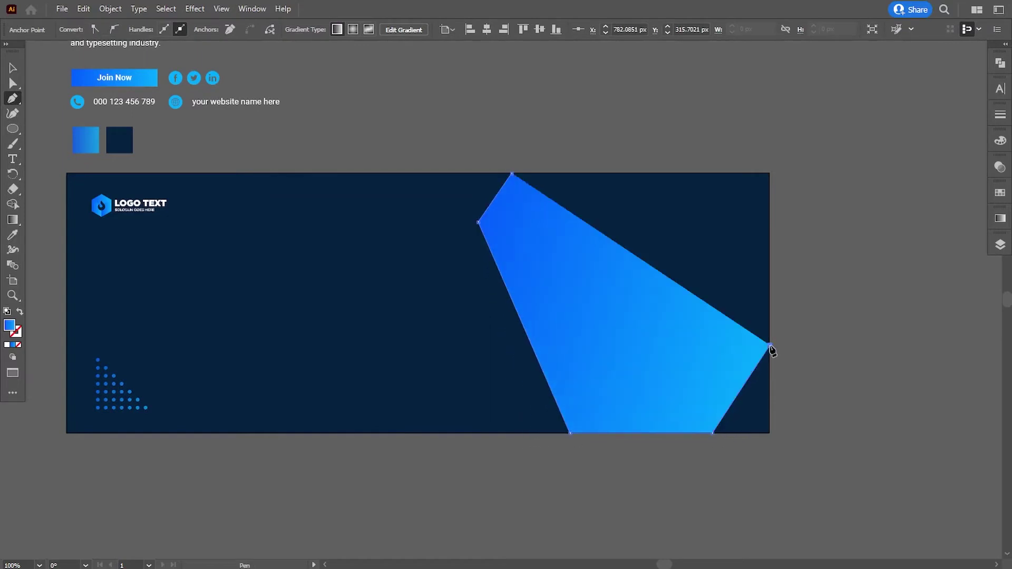
{"action": "left_click", "coordinate": [769, 173]}
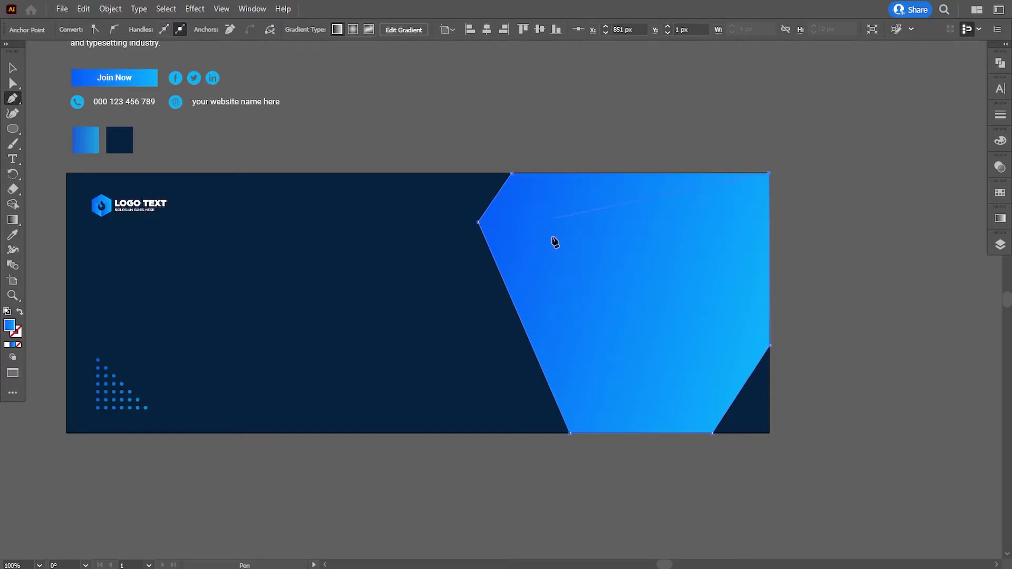
{"action": "left_click", "coordinate": [511, 174]}
Move the shape's top-left and leftmost anchor points together to the left, widening it toward the banner's middle
{"action": "left_click", "coordinate": [17, 86]}
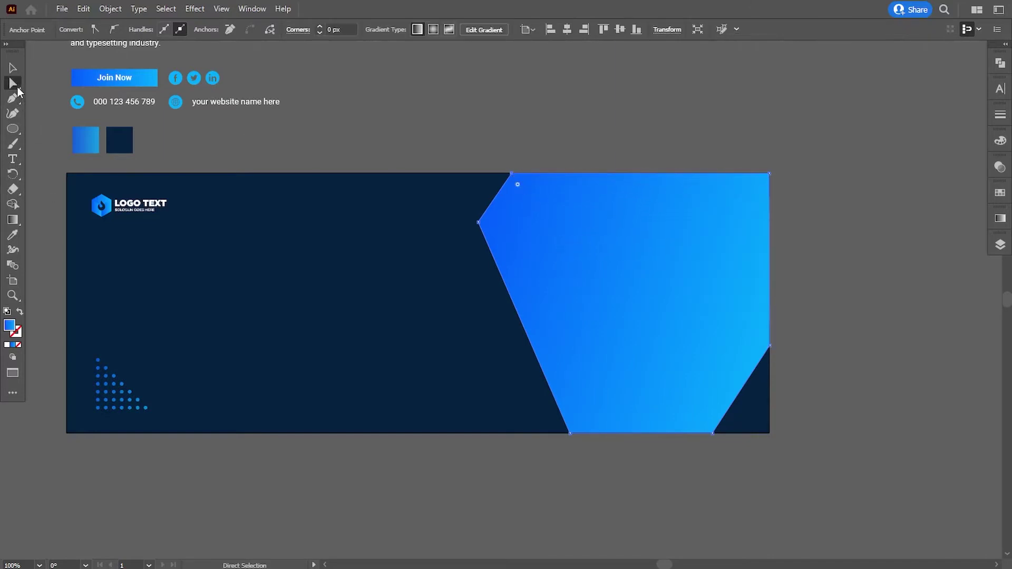
{"action": "left_click", "coordinate": [512, 175], "text": "shift"}
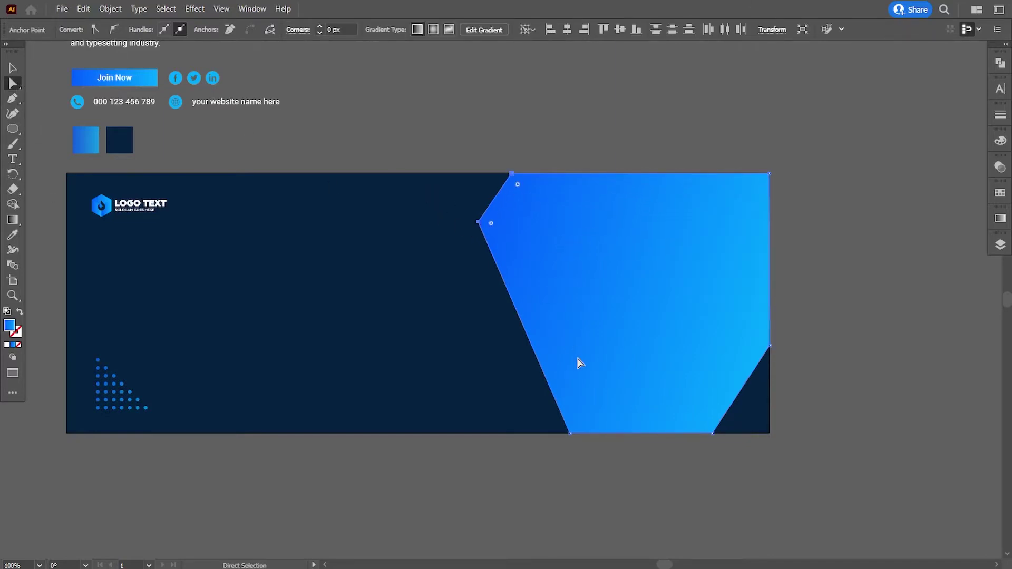
{"action": "key", "text": "shift+Left"}
{"action": "key", "text": "shift+Left"}
{"action": "key", "text": "shift+Left"}
{"action": "key", "text": "shift+Left"}
{"action": "key", "text": "shift+Left"}
{"action": "key", "text": "shift+Left"}
{"action": "key", "text": "shift+Left"}
{"action": "key", "text": "shift+Left"}
{"action": "key", "text": "shift+Left"}
{"action": "key", "text": "shift+Left"}
{"action": "key", "text": "shift+Left"}
{"action": "key", "text": "shift+Left"}
{"action": "key", "text": "shift+Left"}
{"action": "key", "text": "shift+Left"}
{"action": "key", "text": "shift+Left"}
{"action": "key", "text": "shift+Left"}
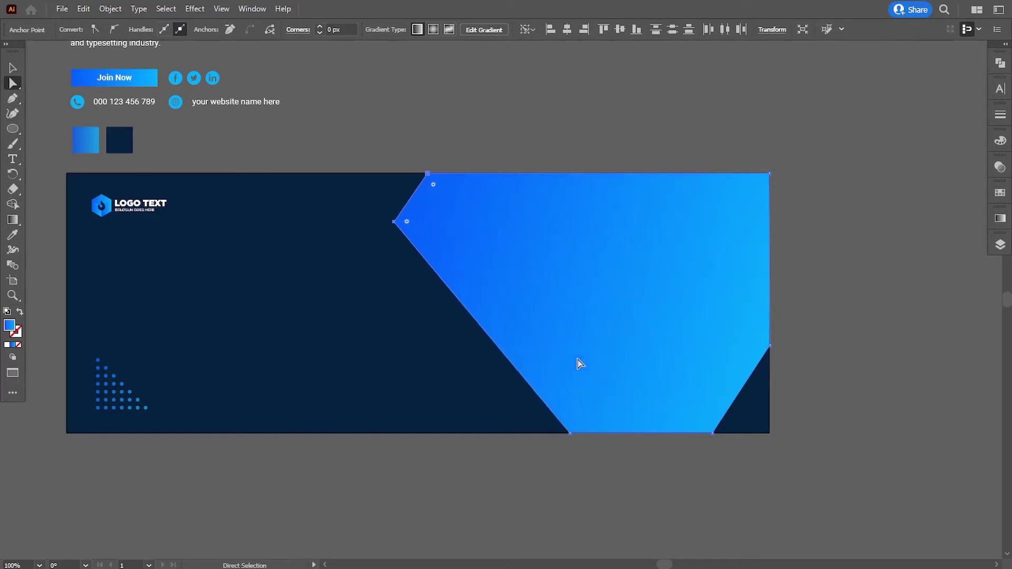
{"action": "key", "text": "Right"}
{"action": "key", "text": "Right"}
{"action": "key", "text": "Right"}
Shift the shape's lower-left anchor point left along the banner's bottom edge and pull its leftmost point slightly further out
{"action": "left_click", "coordinate": [569, 433]}
{"action": "key", "text": "shift+Left"}
{"action": "key", "text": "shift+Left"}
{"action": "key", "text": "shift+Left"}
{"action": "key", "text": "shift+Left"}
{"action": "key", "text": "shift+Left"}
{"action": "key", "text": "shift+Left"}
{"action": "key", "text": "shift+Left"}
{"action": "key", "text": "shift+Left"}
{"action": "key", "text": "shift+Left"}
{"action": "key", "text": "shift+Left"}
{"action": "key", "text": "shift+Left"}
{"action": "key", "text": "shift+Left"}
{"action": "key", "text": "shift+Left"}
{"action": "key", "text": "shift+Left"}
{"action": "key", "text": "shift+Left"}
{"action": "key", "text": "shift+Left"}
{"action": "key", "text": "shift+Left"}
{"action": "key", "text": "shift+Left"}
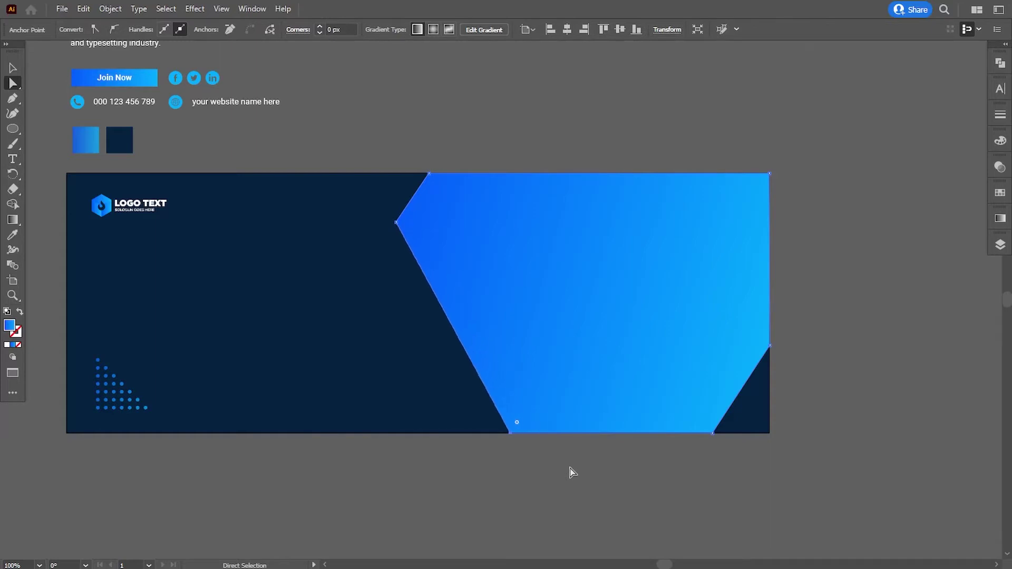
{"action": "key", "text": "shift+Left"}
{"action": "key", "text": "shift+Right"}
{"action": "key", "text": "shift+Right"}
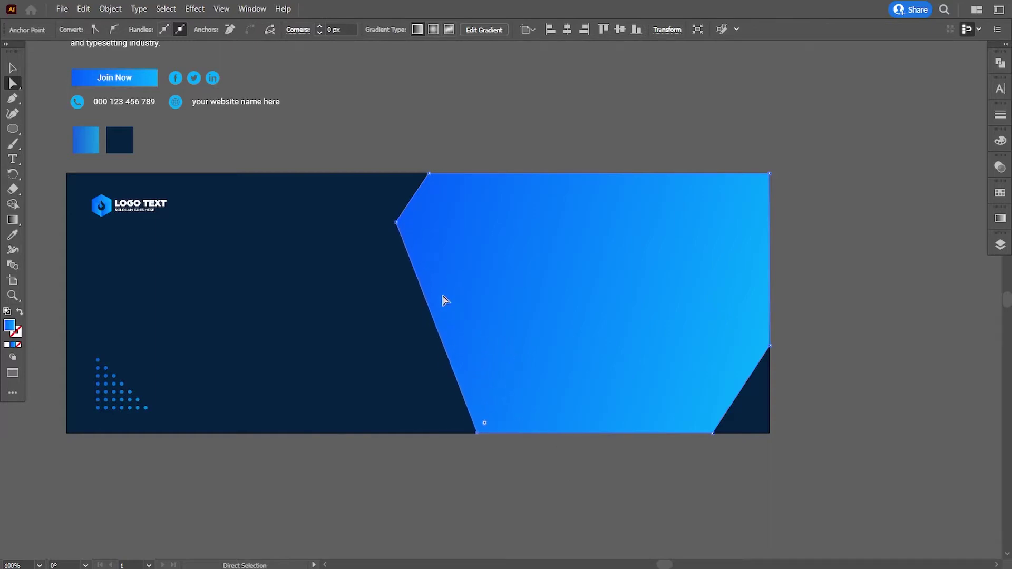
{"action": "left_click_drag", "start_coordinate": [397, 225], "coordinate": [378, 228]}
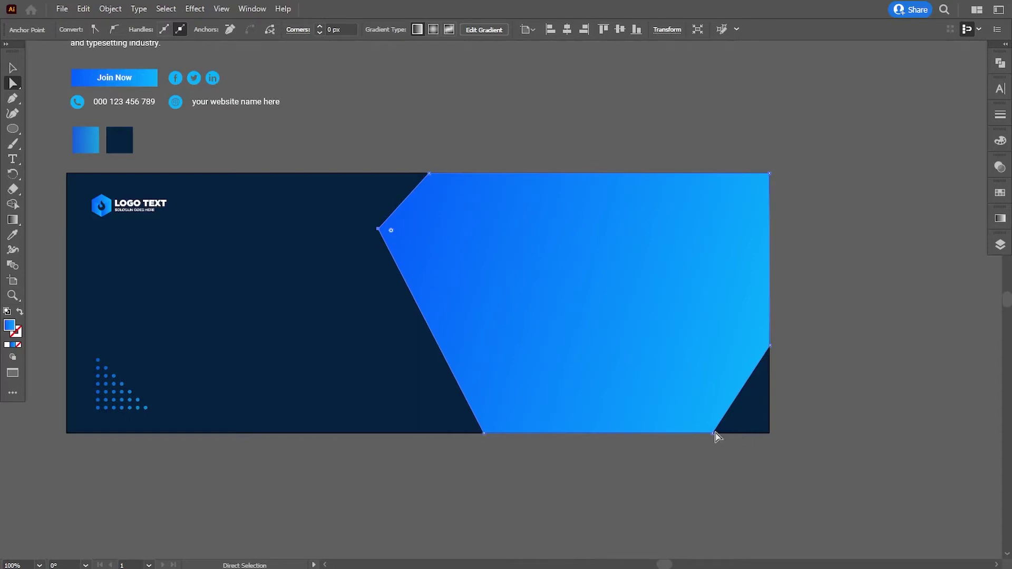
Steepen the shape's cut lower-right corner by nudging its bottom anchor point right and its right-edge anchor point up
{"action": "key", "text": "shift+Right"}
{"action": "left_click", "coordinate": [719, 433]}
{"action": "key", "text": "Right"}
{"action": "key", "text": "Right"}
{"action": "key", "text": "Right"}
{"action": "key", "text": "Right"}
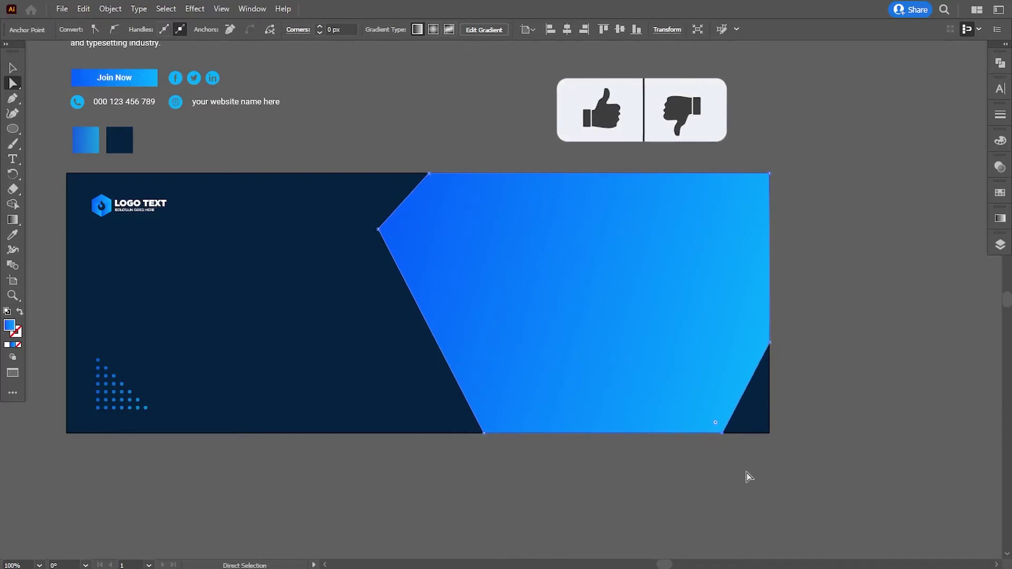
{"action": "left_click", "coordinate": [770, 342]}
{"action": "key", "text": "Up"}
{"action": "key", "text": "Up"}
{"action": "key", "text": "Up"}
{"action": "key", "text": "Up"}
{"action": "key", "text": "Up"}
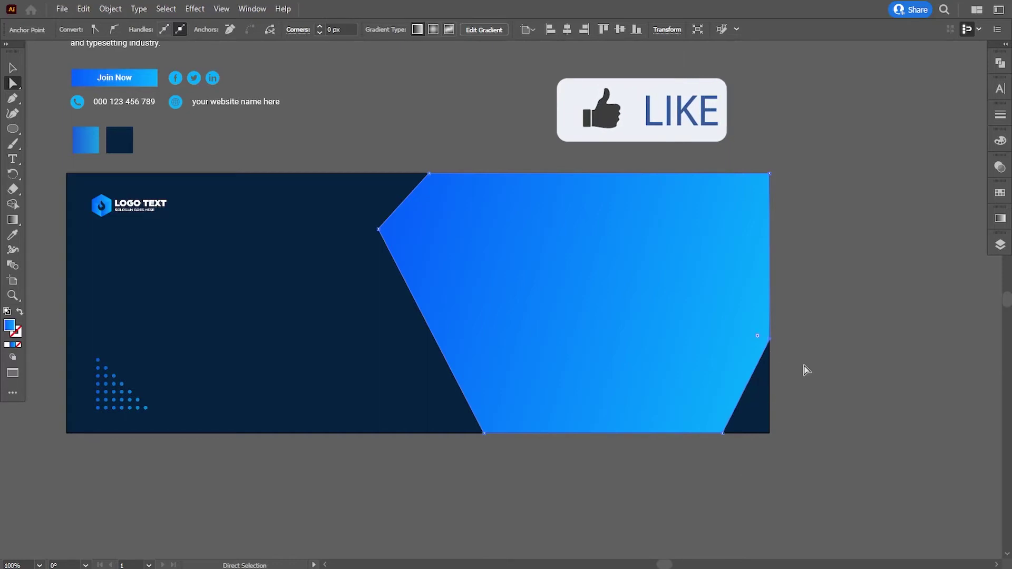
{"action": "left_click", "coordinate": [815, 363]}
Place the close-up-business-people-conference-room photo and position it over the blue gradient shape
{"action": "left_click_drag", "start_coordinate": [490, 443], "coordinate": [495, 450]}
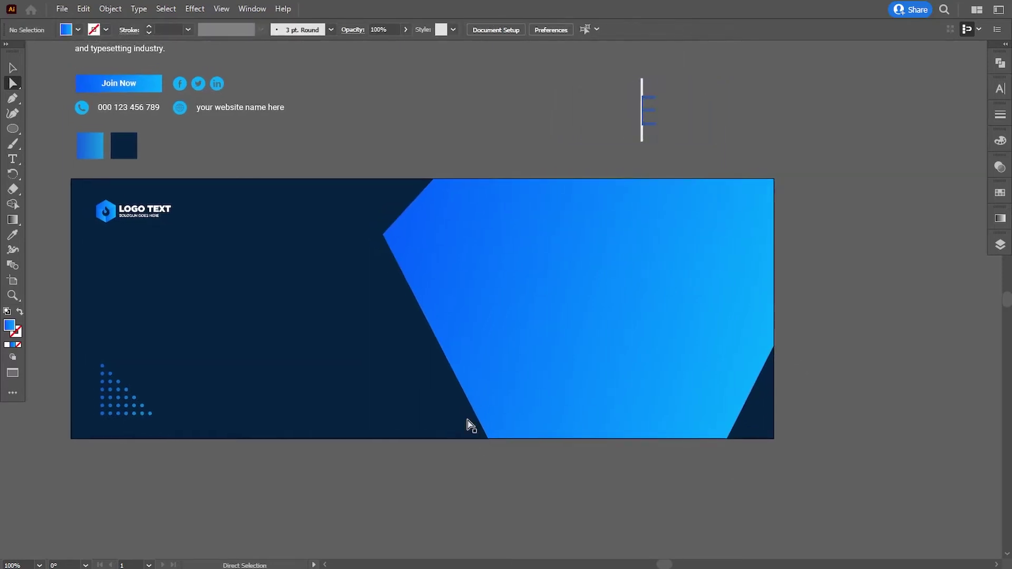
{"action": "left_click", "coordinate": [62, 9]}
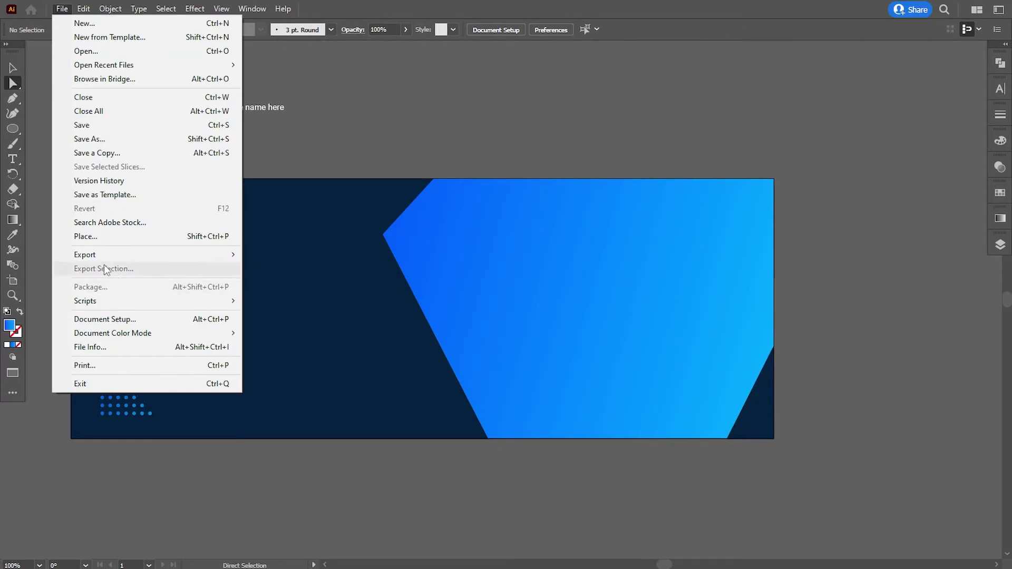
{"action": "left_click", "coordinate": [99, 236]}
{"action": "left_click_drag", "start_coordinate": [496, 121], "coordinate": [499, 200]}
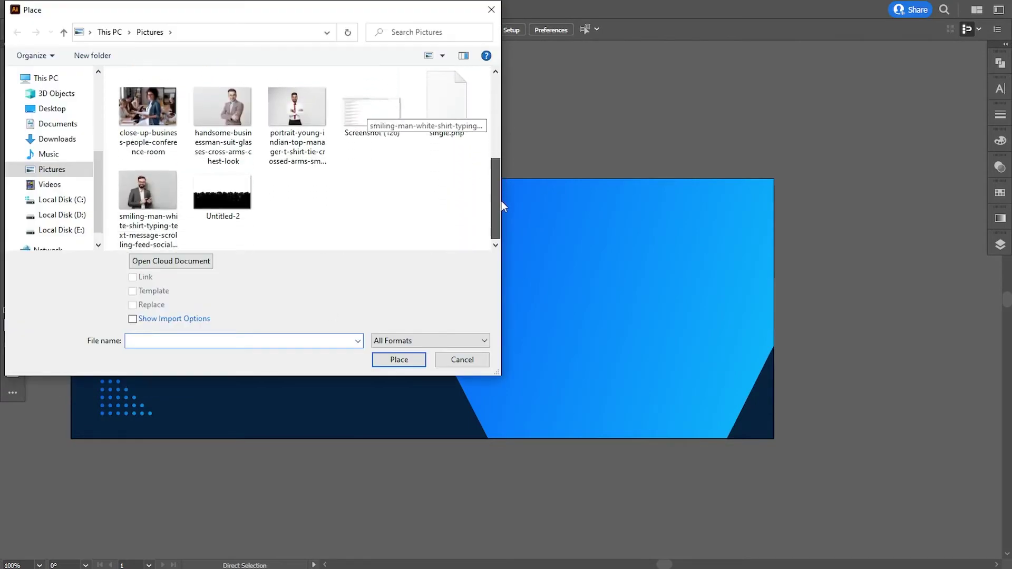
{"action": "left_click", "coordinate": [149, 112]}
{"action": "left_click", "coordinate": [397, 358]}
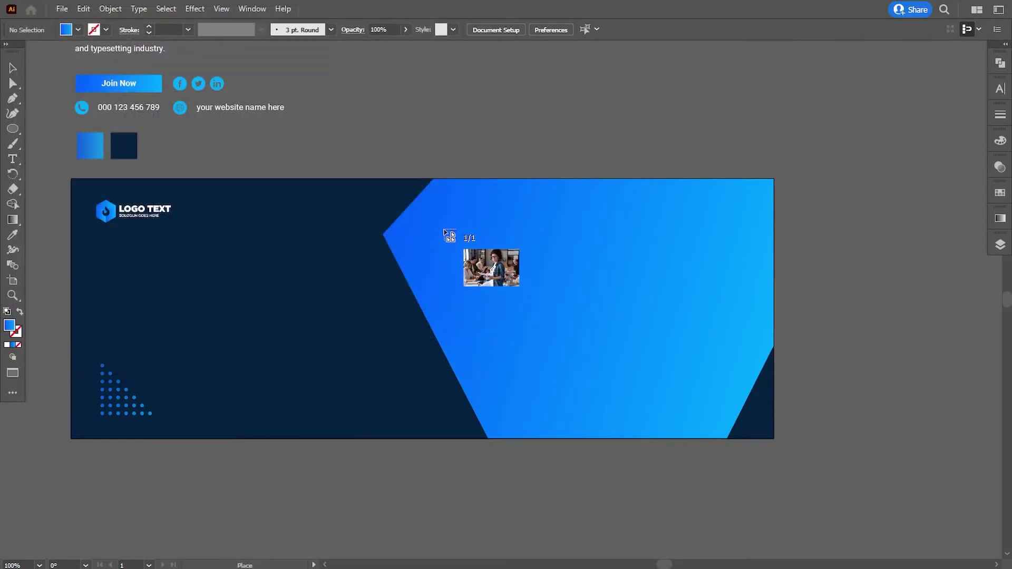
{"action": "left_click_drag", "start_coordinate": [443, 229], "coordinate": [802, 467]}
{"action": "left_click_drag", "start_coordinate": [548, 330], "coordinate": [501, 291]}
Bring the gradient shape in front of the photo and make a clipping mask from the two
{"action": "left_click", "coordinate": [524, 184]}
{"action": "right_click", "coordinate": [524, 187]}
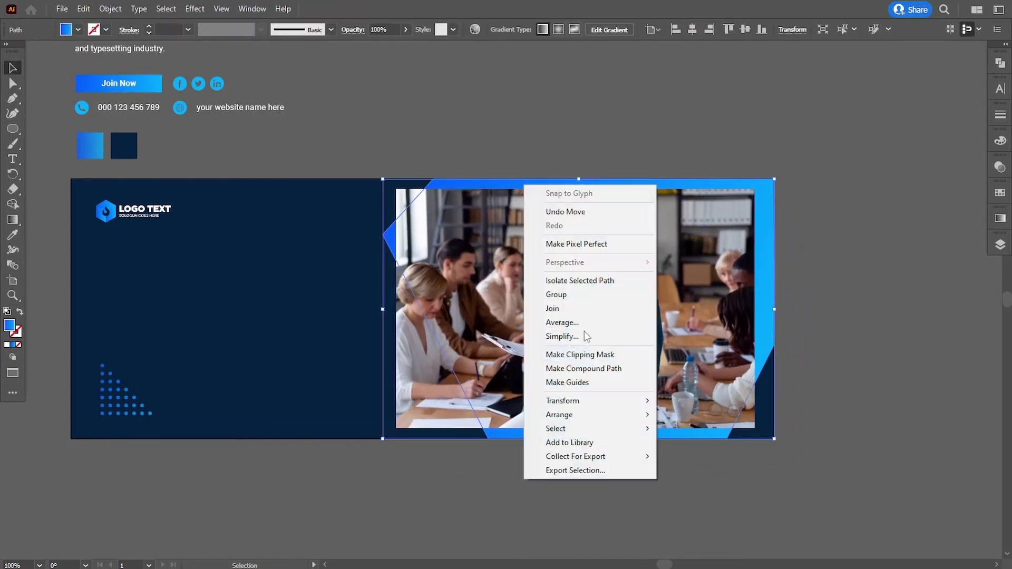
{"action": "left_click", "coordinate": [686, 416]}
{"action": "left_click", "coordinate": [428, 397], "text": "shift"}
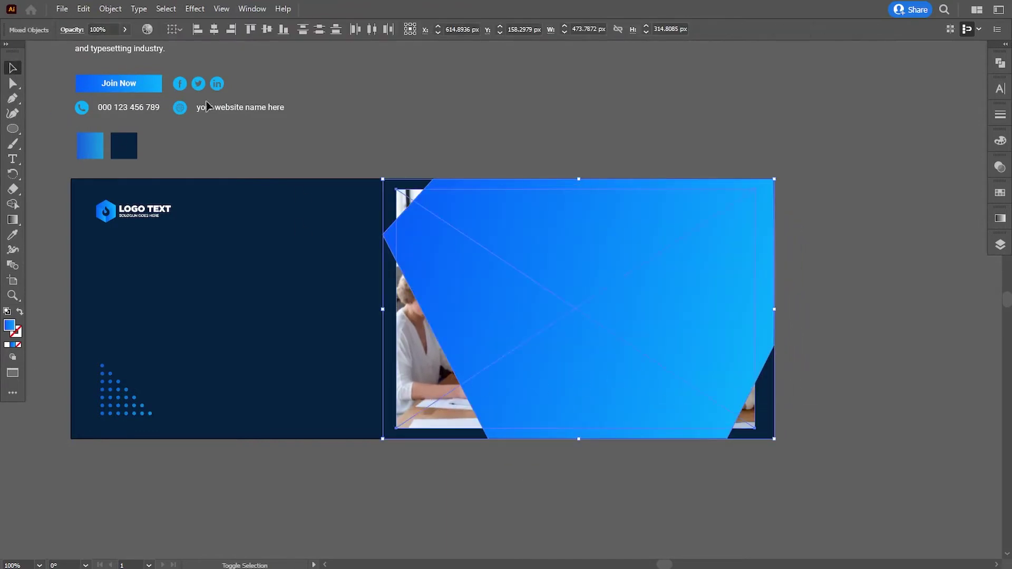
{"action": "left_click", "coordinate": [110, 9]}
{"action": "mouse_move", "coordinate": [187, 453]}
{"action": "left_click", "coordinate": [293, 454]}
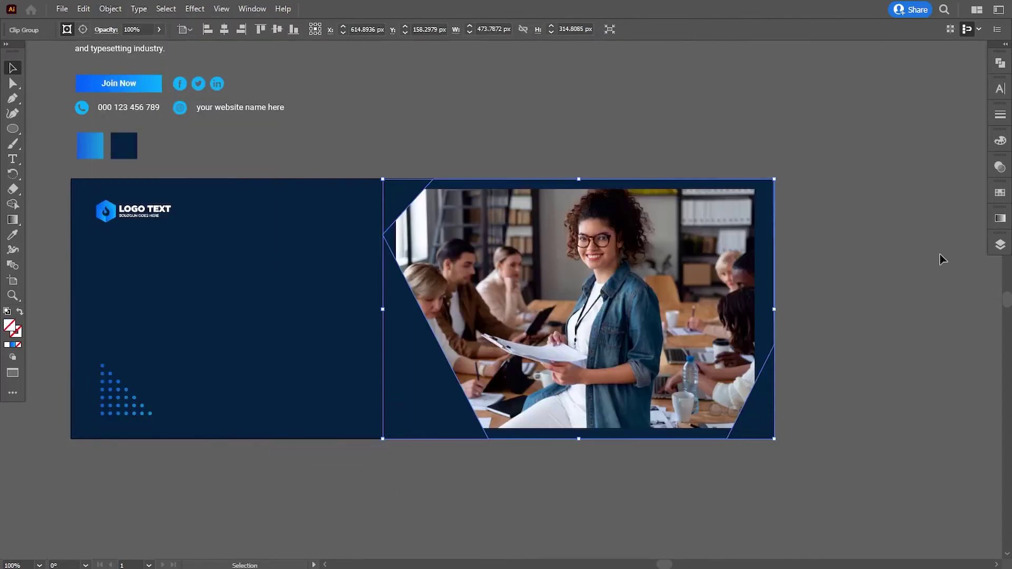
Select the linked photo inside the clip group, enlarge it proportionally beyond the mask's edges and nudge it down
{"action": "left_click", "coordinate": [999, 248]}
{"action": "left_click", "coordinate": [807, 188]}
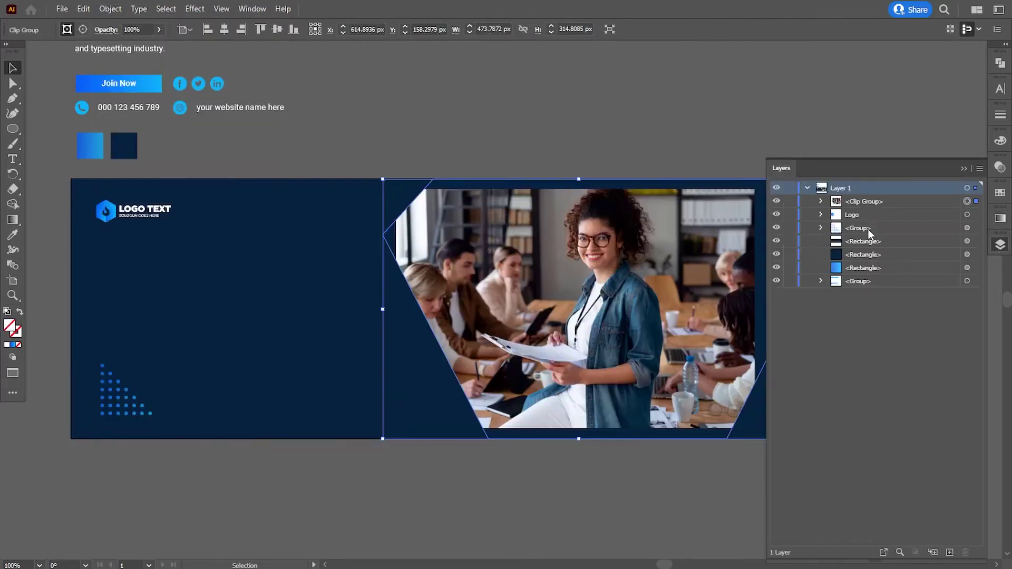
{"action": "left_click", "coordinate": [821, 202]}
{"action": "left_click", "coordinate": [967, 228]}
{"action": "scroll", "coordinate": [677, 450], "scroll_direction": "right", "scroll_amount": 3}
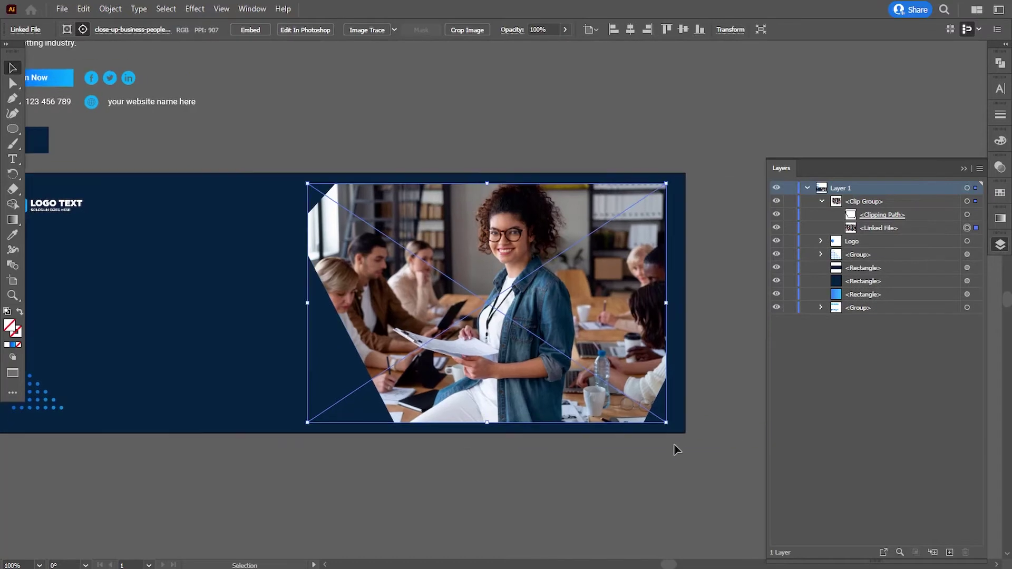
{"action": "left_click_drag", "start_coordinate": [667, 426], "coordinate": [695, 467]}
{"action": "key", "text": "Down"}
{"action": "key", "text": "Down"}
{"action": "key", "text": "Down"}
{"action": "key", "text": "Down"}
{"action": "key", "text": "Down"}
{"action": "key", "text": "Down"}
{"action": "key", "text": "Down"}
{"action": "key", "text": "Down"}
{"action": "key", "text": "Down"}
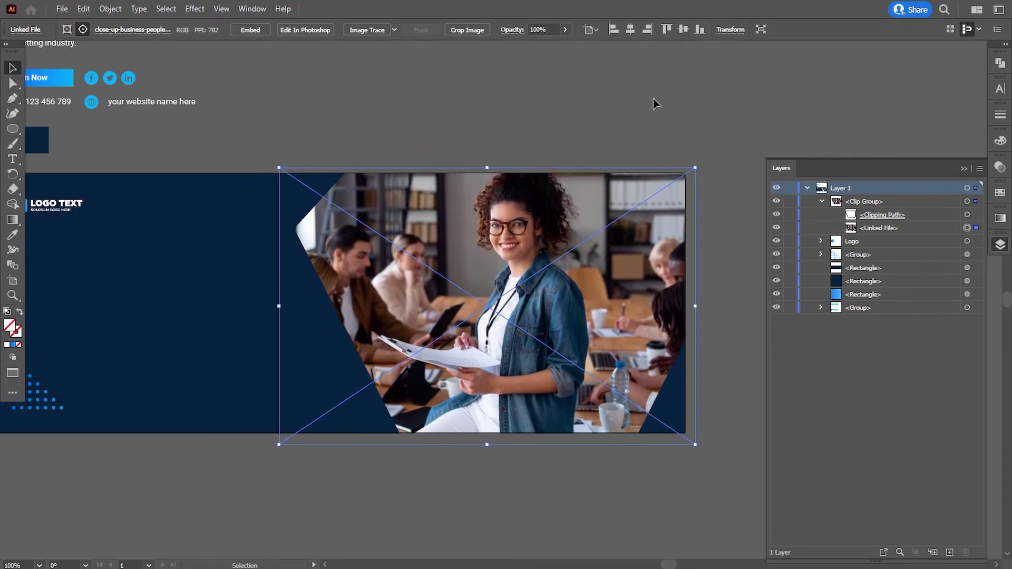
Enlarge the masked photo a little more and shift it down to fit the woman's whole head inside the mask
{"action": "key", "text": "Up"}
{"action": "key", "text": "Up"}
{"action": "key", "text": "Up"}
{"action": "key", "text": "Up"}
{"action": "key", "text": "Up"}
{"action": "key", "text": "Up"}
{"action": "left_click_drag", "start_coordinate": [696, 169], "coordinate": [719, 159]}
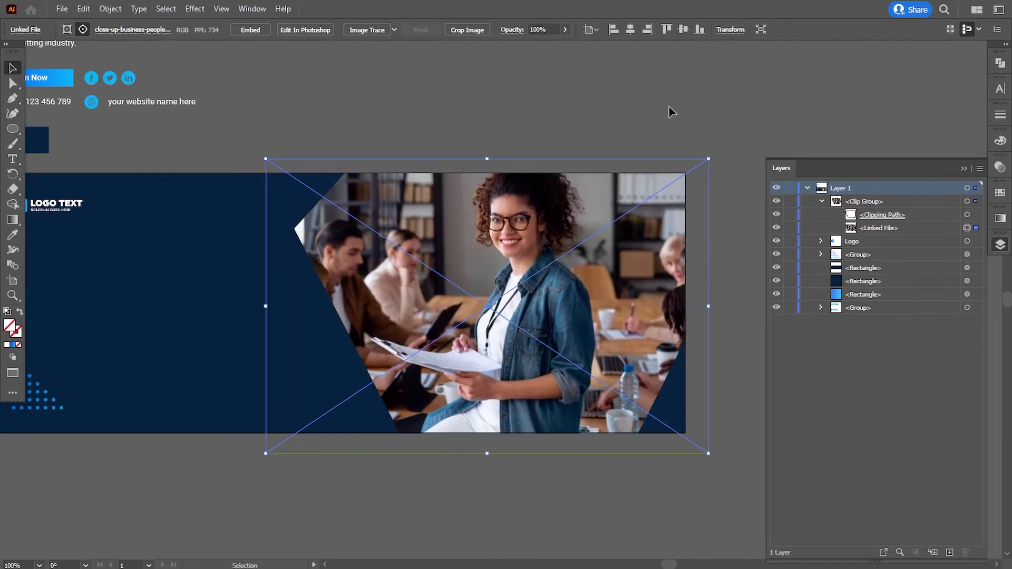
{"action": "key", "text": "Down"}
{"action": "key", "text": "Down"}
{"action": "key", "text": "Down"}
{"action": "key", "text": "Down"}
{"action": "key", "text": "Down"}
{"action": "key", "text": "Down"}
{"action": "key", "text": "Down"}
{"action": "key", "text": "Down"}
{"action": "key", "text": "Down"}
{"action": "key", "text": "Down"}
{"action": "key", "text": "Down"}
{"action": "key", "text": "Down"}
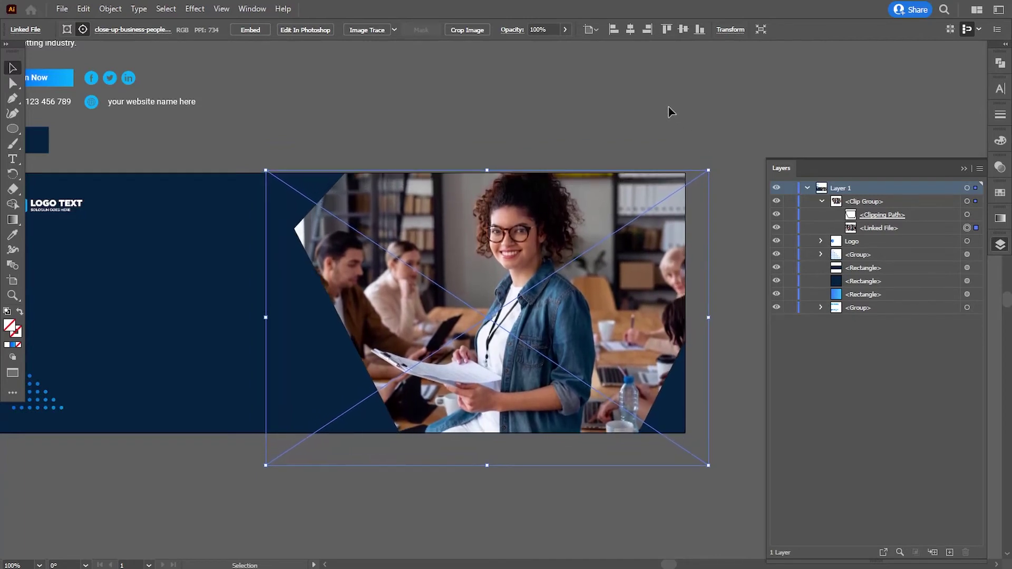
{"action": "left_click", "coordinate": [667, 113]}
{"action": "left_click_drag", "start_coordinate": [424, 377], "coordinate": [463, 370]}
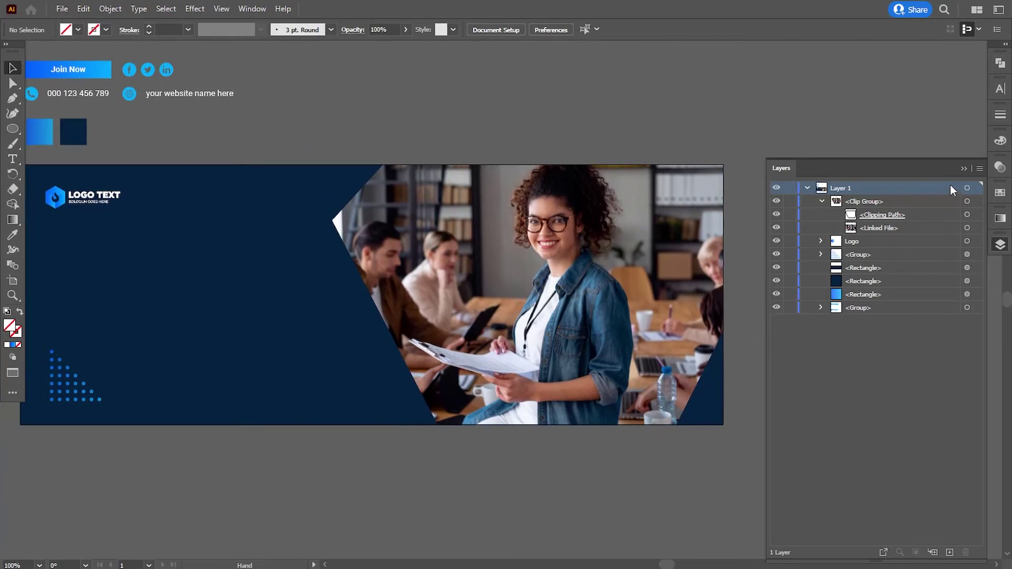
{"action": "left_click", "coordinate": [838, 226]}
Draw a closed four-point slanted strip with the Pen tool along the photo's left edge, down to the banner's bottom
{"action": "left_click_drag", "start_coordinate": [469, 311], "coordinate": [486, 333]}
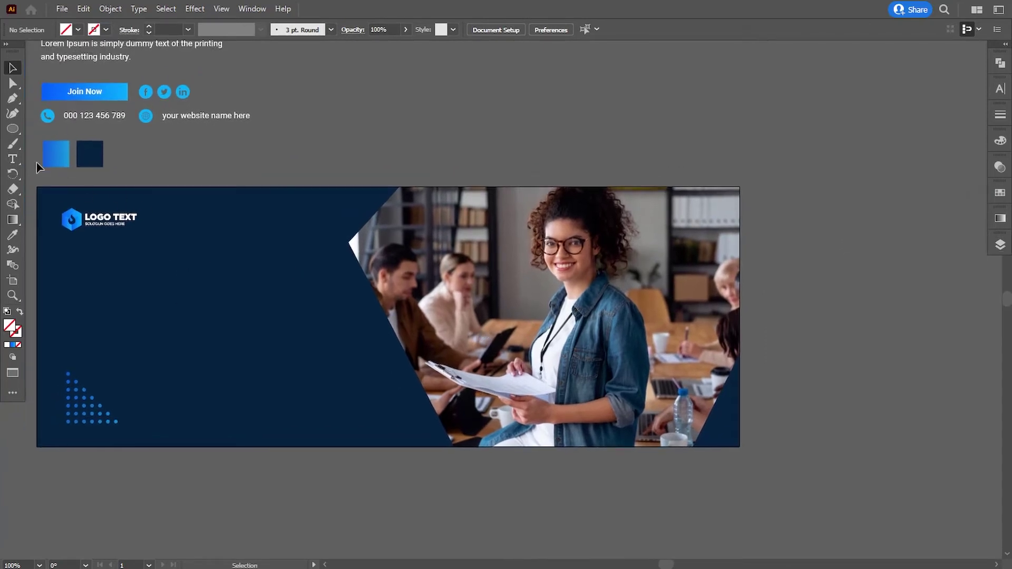
{"action": "left_click", "coordinate": [13, 98]}
{"action": "left_click_drag", "start_coordinate": [381, 269], "coordinate": [418, 271]}
{"action": "key", "text": "ctrl+equal"}
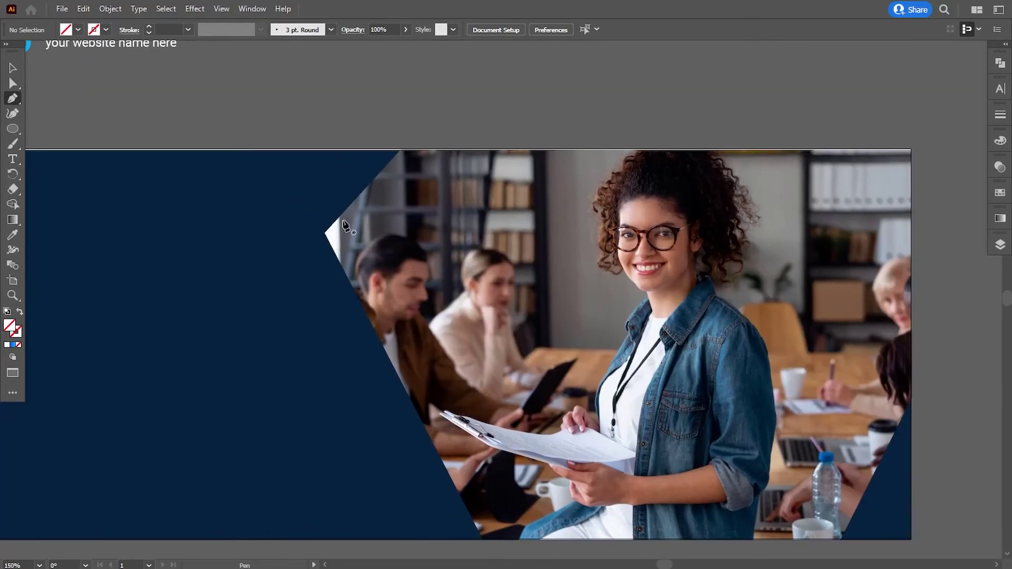
{"action": "left_click", "coordinate": [324, 232]}
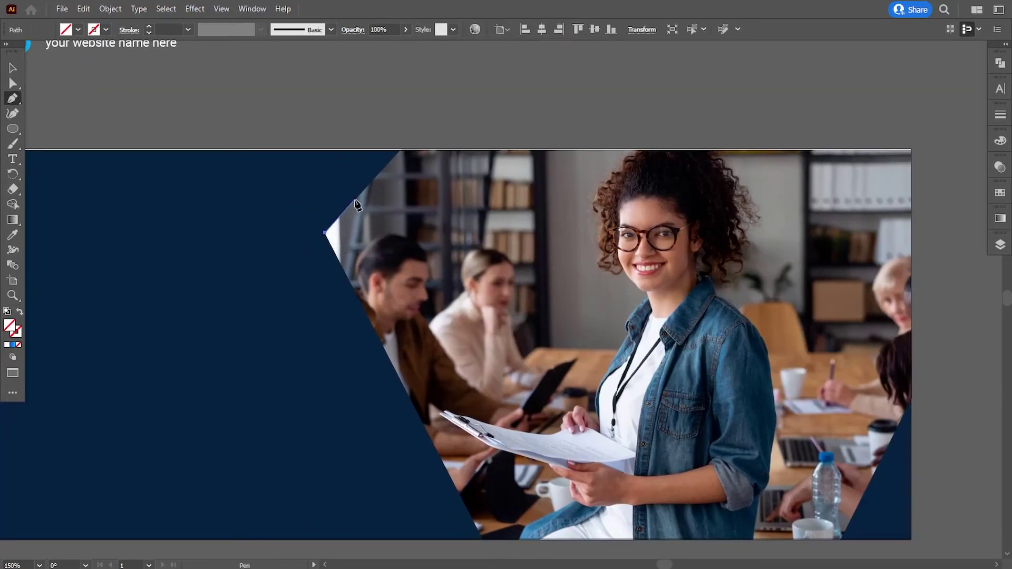
{"action": "left_click", "coordinate": [351, 205]}
{"action": "left_click_drag", "start_coordinate": [391, 262], "coordinate": [356, 169]}
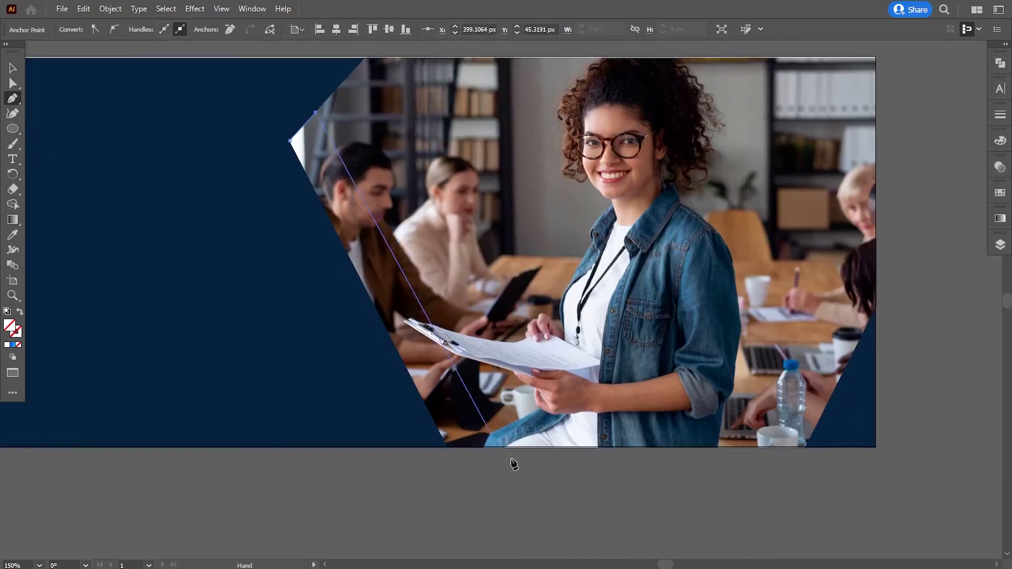
{"action": "left_click", "coordinate": [515, 447]}
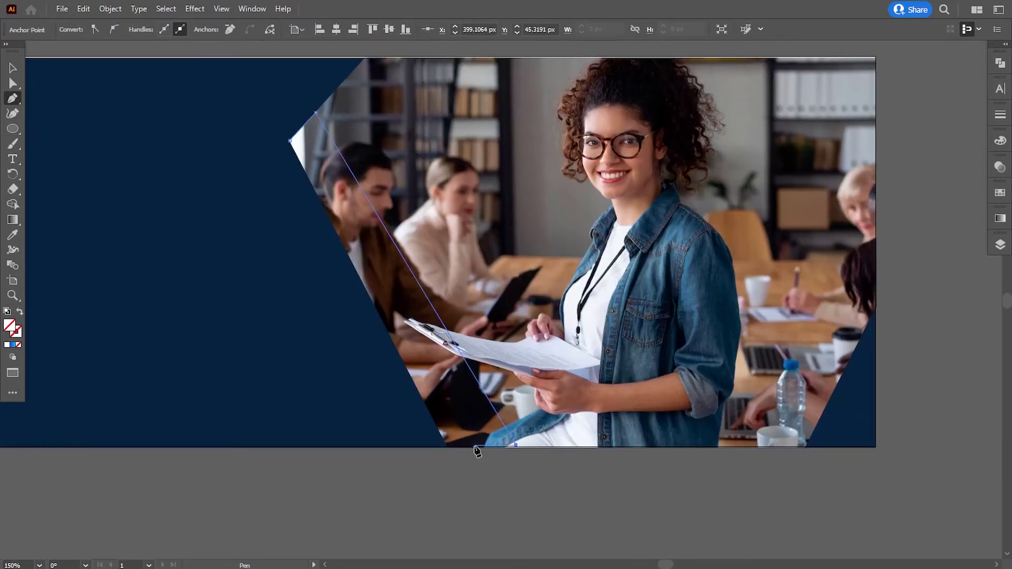
{"action": "left_click", "coordinate": [447, 448]}
{"action": "left_click", "coordinate": [290, 142]}
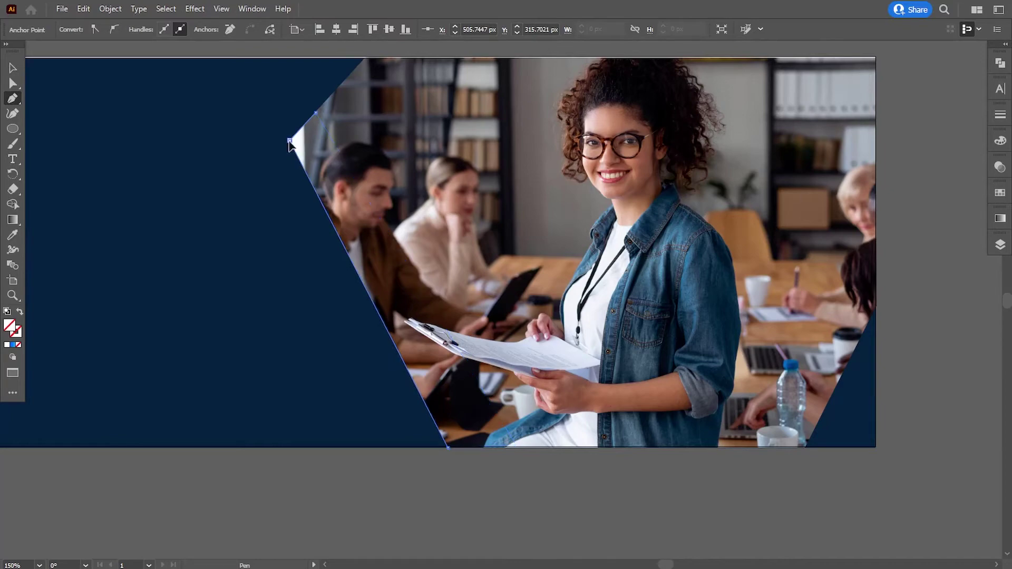
Fill the slanted strip with the blue gradient sampled from the swatch square above the banner
{"action": "left_click_drag", "start_coordinate": [150, 255], "coordinate": [224, 285]}
{"action": "left_click", "coordinate": [13, 236]}
{"action": "scroll", "coordinate": [92, 254], "scroll_direction": "down", "scroll_amount": 3}
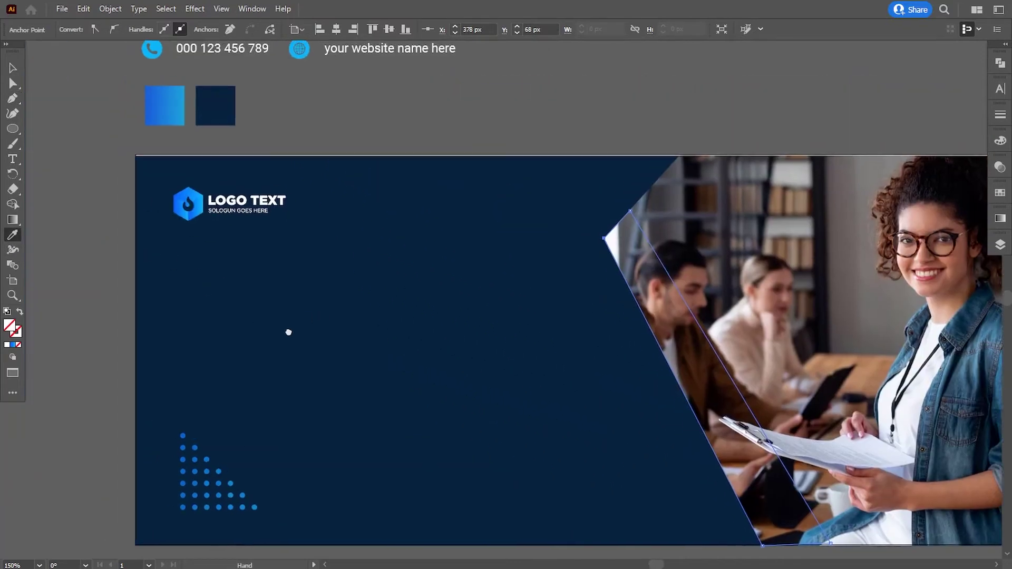
{"action": "left_click", "coordinate": [180, 106]}
{"action": "scroll", "coordinate": [205, 219], "scroll_direction": "up", "scroll_amount": 3}
{"action": "left_click", "coordinate": [12, 68]}
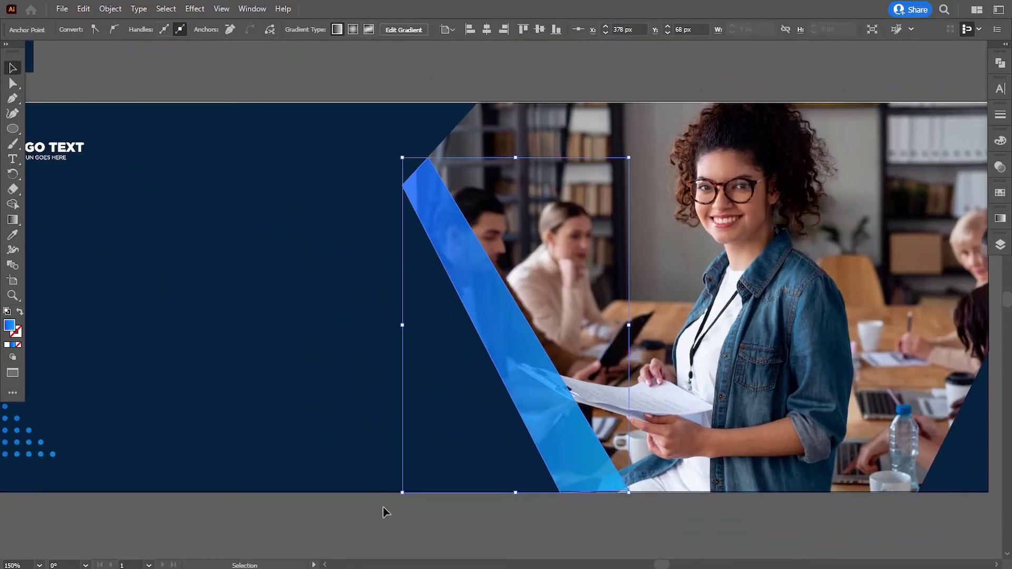
Select the navy background rectangle and pull its lower edge up slightly to the banner's bottom line
{"action": "left_click", "coordinate": [384, 511]}
{"action": "scroll", "coordinate": [553, 492], "scroll_direction": "right", "scroll_amount": 3}
{"action": "scroll", "coordinate": [514, 489], "scroll_direction": "up", "scroll_amount": 3}
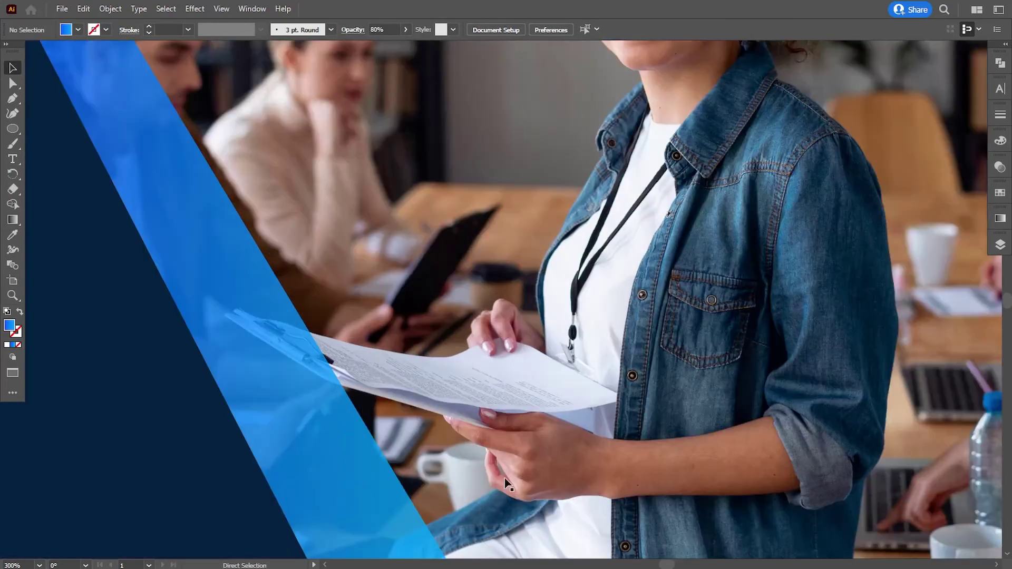
{"action": "scroll", "coordinate": [514, 489], "scroll_direction": "down", "scroll_amount": 3}
{"action": "left_click", "coordinate": [501, 242]}
{"action": "left_click_drag", "start_coordinate": [612, 364], "coordinate": [445, 401]}
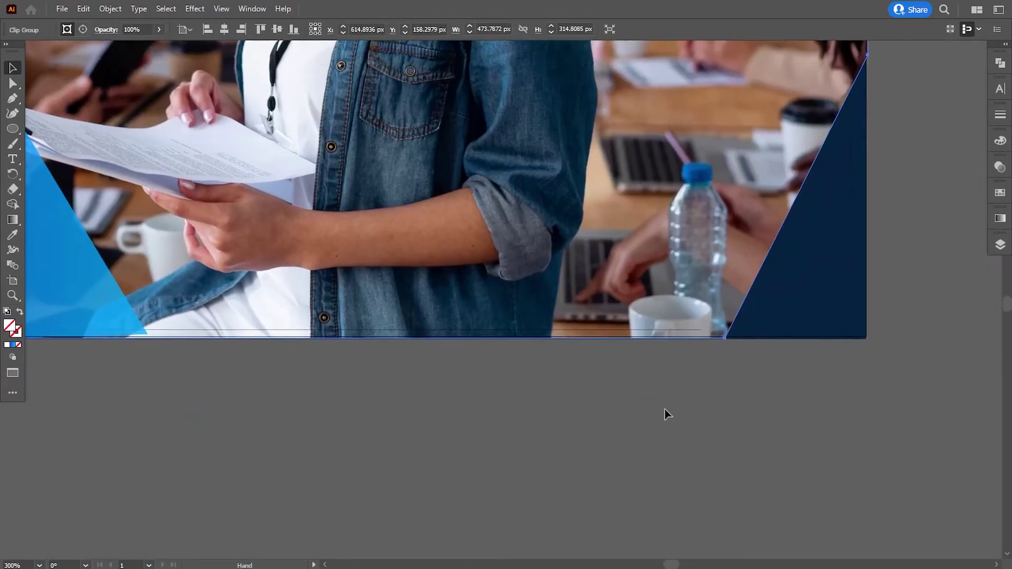
{"action": "left_click", "coordinate": [668, 413]}
{"action": "key", "text": "ctrl+equal"}
{"action": "left_click", "coordinate": [880, 321]}
{"action": "left_click_drag", "start_coordinate": [343, 390], "coordinate": [789, 400]}
{"action": "left_click_drag", "start_coordinate": [224, 396], "coordinate": [511, 420]}
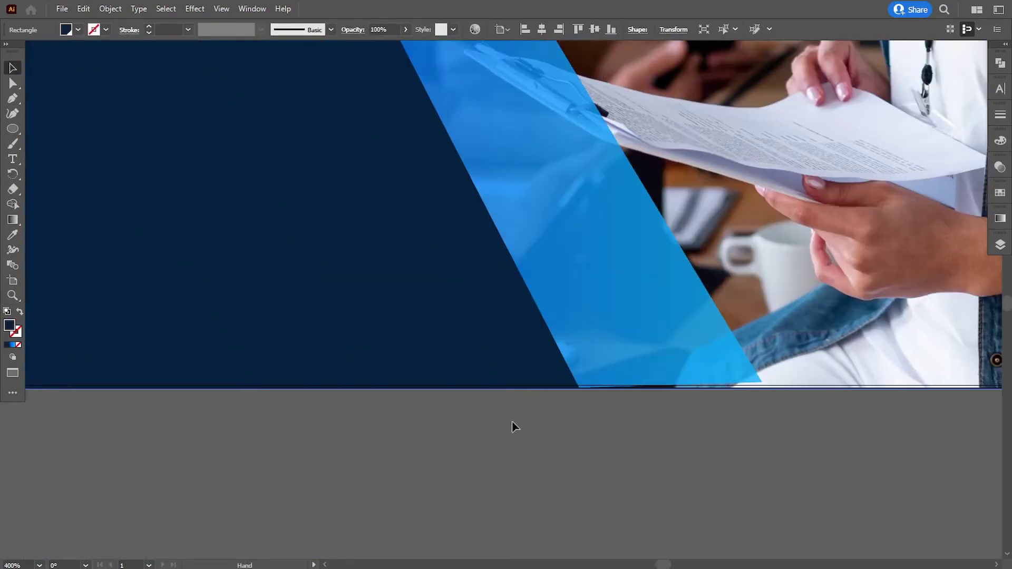
{"action": "left_click_drag", "start_coordinate": [315, 388], "coordinate": [322, 386]}
{"action": "left_click_drag", "start_coordinate": [843, 457], "coordinate": [393, 417]}
Select the clipping path inside the photo's clip group and raise its lower edge slightly to the banner's bottom
{"action": "left_click", "coordinate": [644, 308]}
{"action": "left_click", "coordinate": [1000, 245]}
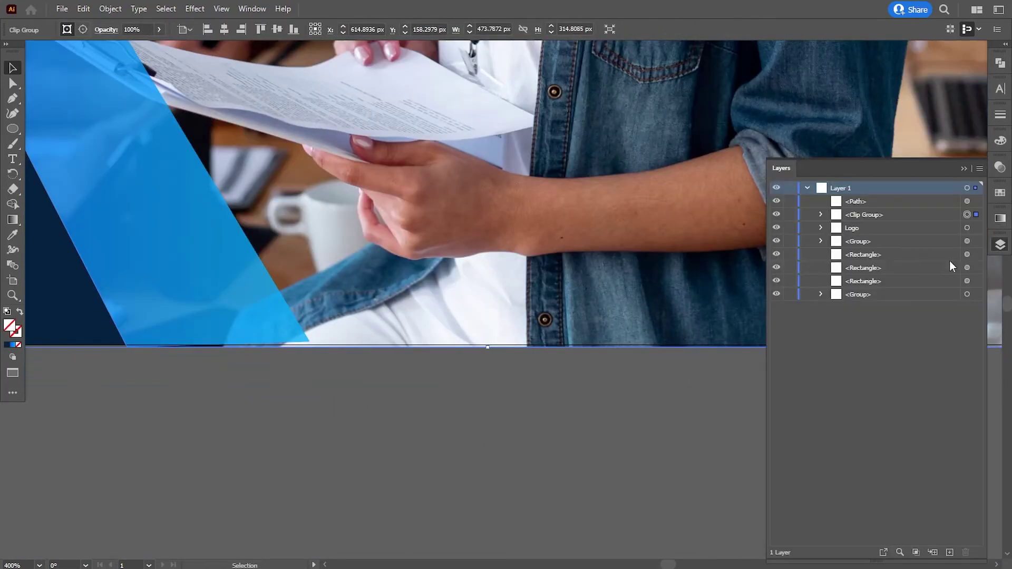
{"action": "left_click", "coordinate": [821, 215]}
{"action": "left_click_drag", "start_coordinate": [488, 347], "coordinate": [487, 345]}
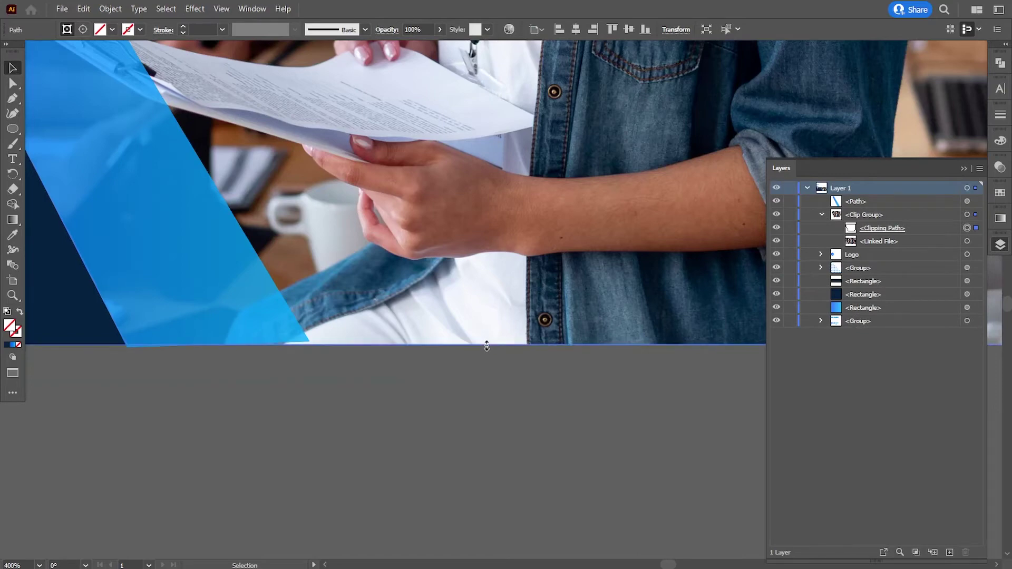
Move the slanted strip's two lower anchor points onto the banner's bottom edge, shifting the right one inward
{"action": "left_click_drag", "start_coordinate": [322, 420], "coordinate": [391, 437]}
{"action": "left_click", "coordinate": [12, 84]}
{"action": "left_click", "coordinate": [189, 302]}
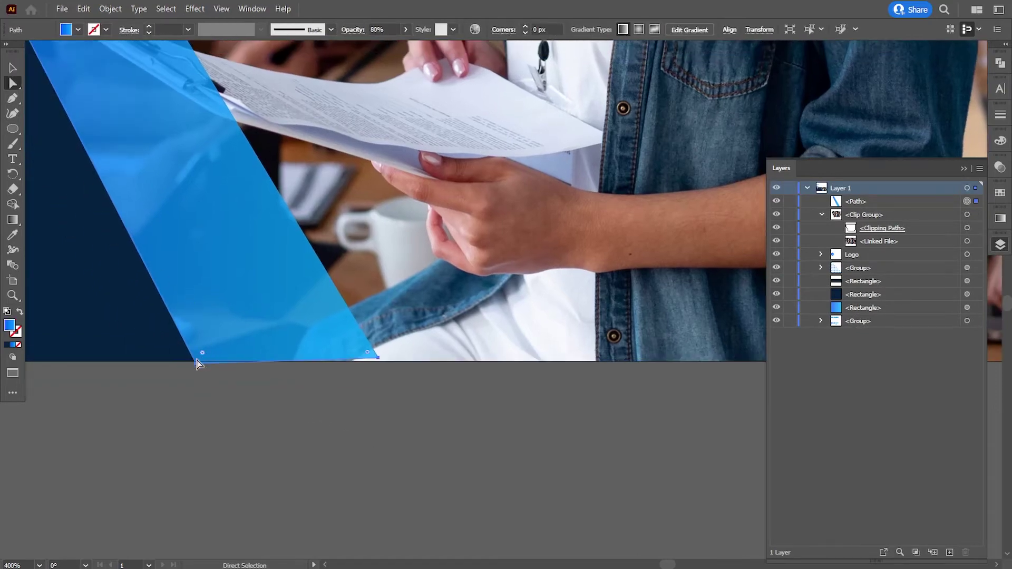
{"action": "left_click_drag", "start_coordinate": [196, 363], "coordinate": [195, 362]}
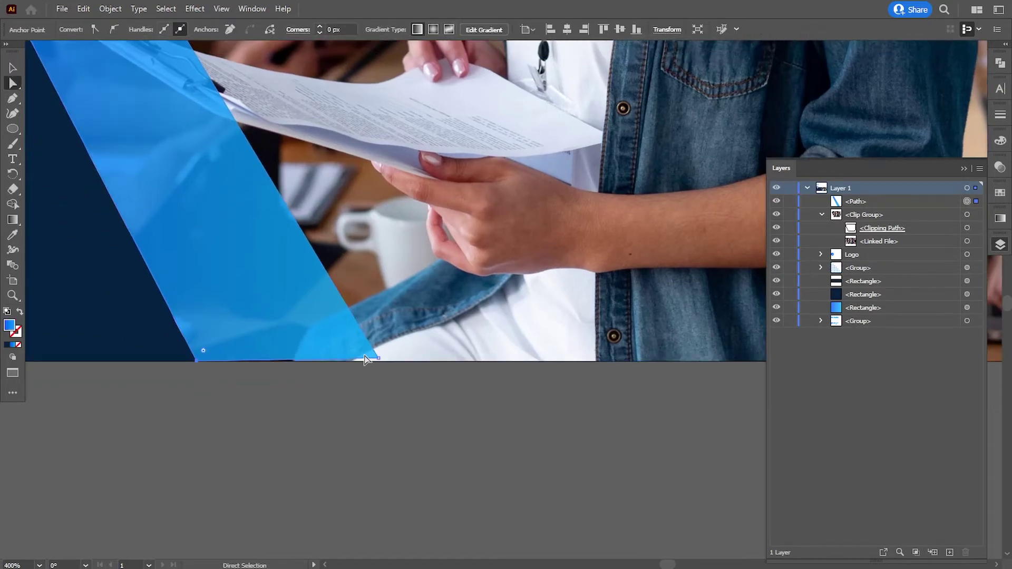
{"action": "left_click_drag", "start_coordinate": [378, 361], "coordinate": [356, 363]}
{"action": "left_click", "coordinate": [371, 413]}
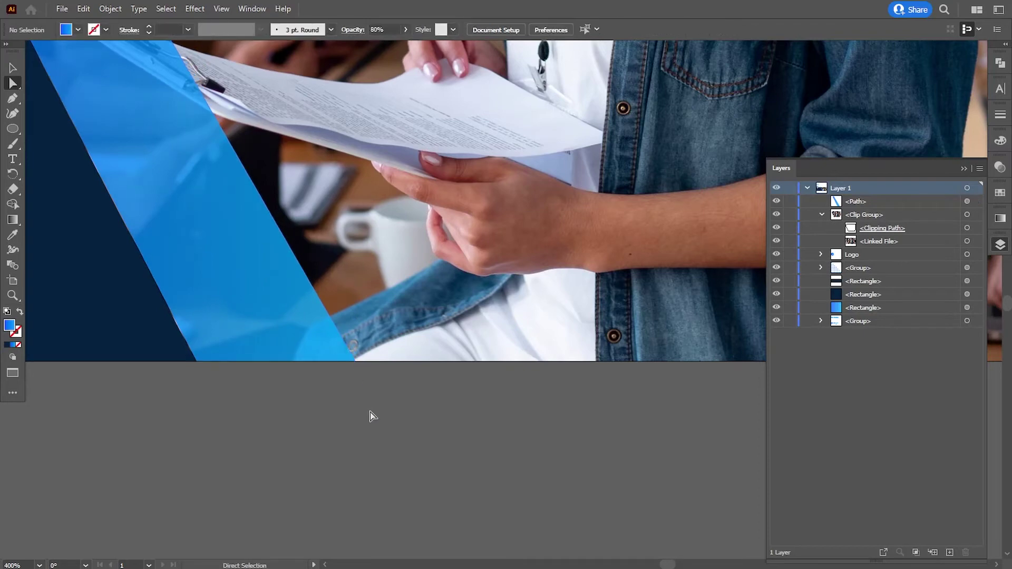
Shift the slanted strip's lower-right anchor point further left to narrow the strip toward its base
{"action": "key", "text": "ctrl+minus"}
{"action": "key", "text": "ctrl+minus"}
{"action": "key", "text": "ctrl+minus"}
{"action": "key", "text": "ctrl+minus"}
{"action": "key", "text": "ctrl+minus"}
{"action": "key", "text": "ctrl+plus"}
{"action": "left_click", "coordinate": [465, 316]}
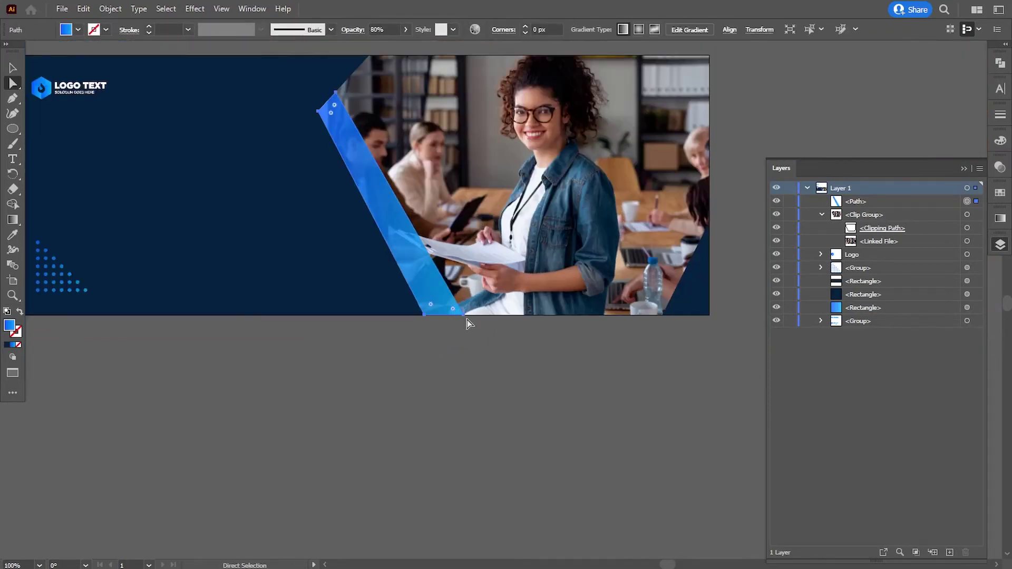
{"action": "left_click", "coordinate": [464, 316]}
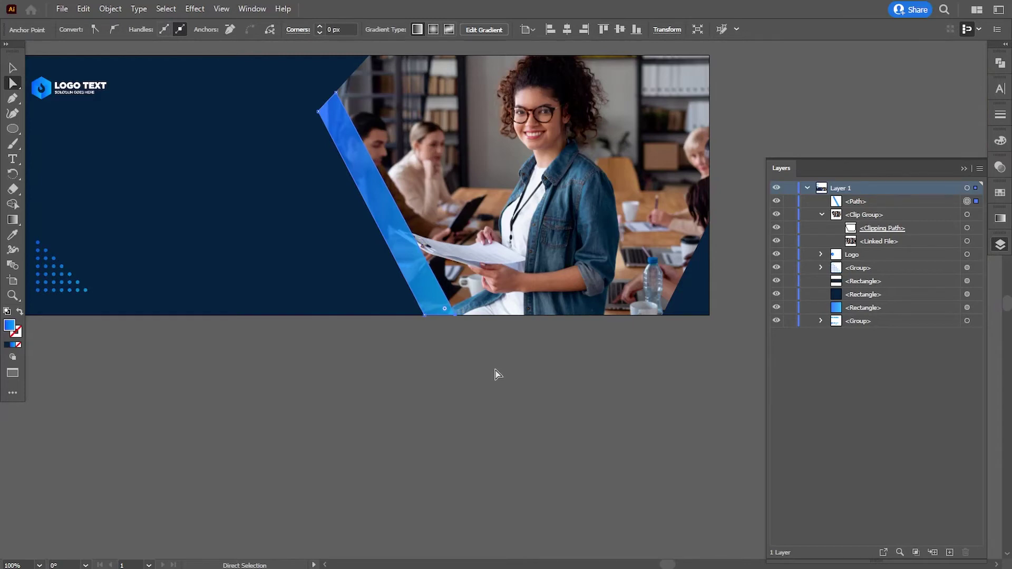
{"action": "left_click", "coordinate": [495, 371]}
{"action": "scroll", "coordinate": [481, 345], "scroll_direction": "up", "scroll_amount": 1}
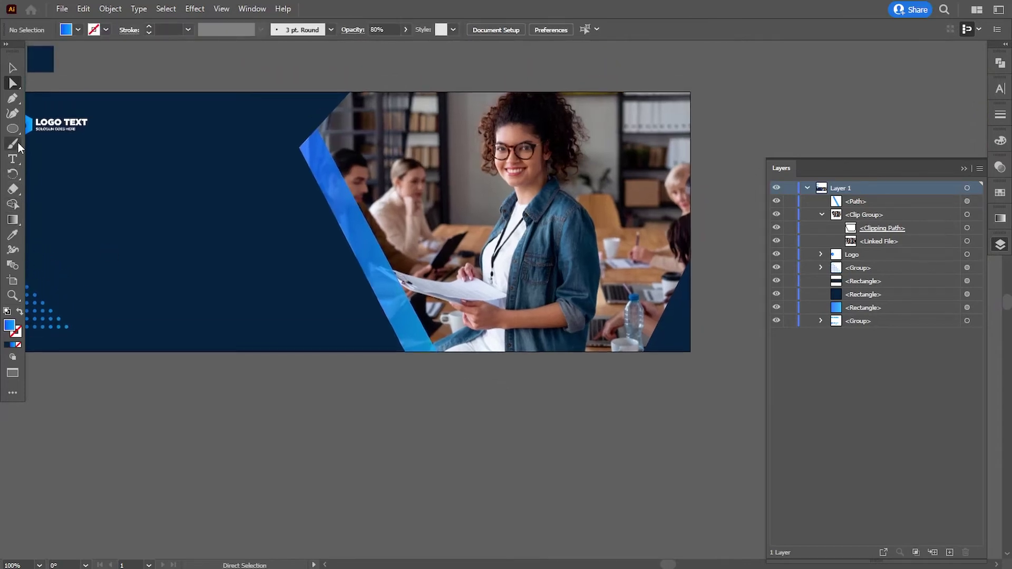
Draw a long rectangle along the photo's bottom edge, make it slightly taller and give it the slanted strip's gradient style
{"action": "left_click_drag", "start_coordinate": [12, 128], "coordinate": [37, 129]}
{"action": "mouse_move", "coordinate": [393, 332]}
{"action": "left_mouse_down"}
{"action": "mouse_move", "coordinate": [532, 362]}
{"action": "mouse_move", "coordinate": [652, 352]}
{"action": "mouse_move", "coordinate": [643, 351]}
{"action": "left_mouse_up"}
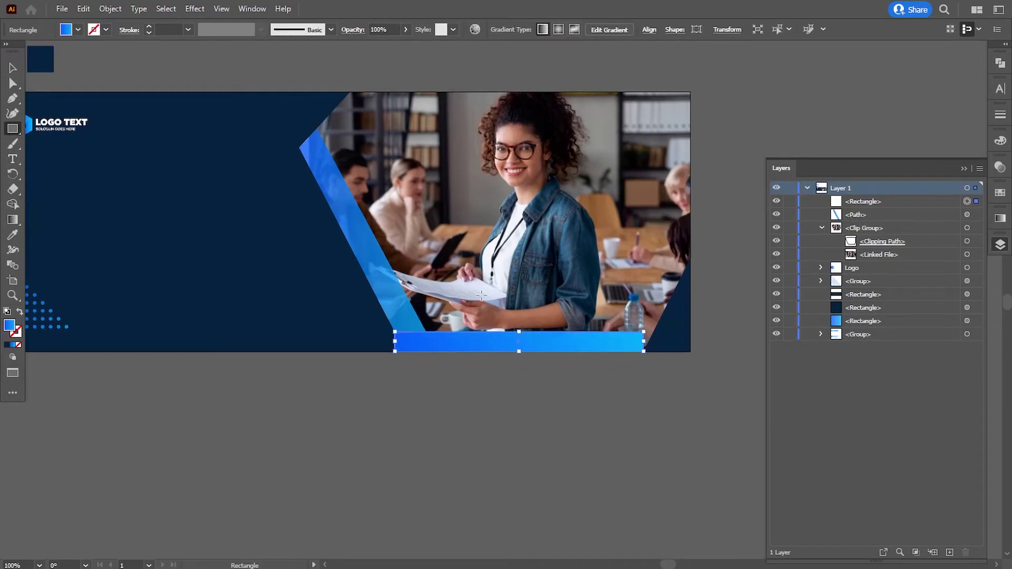
{"action": "key", "text": "v"}
{"action": "left_click_drag", "start_coordinate": [517, 329], "coordinate": [517, 326]}
{"action": "key", "text": "i"}
{"action": "left_click", "coordinate": [363, 285]}
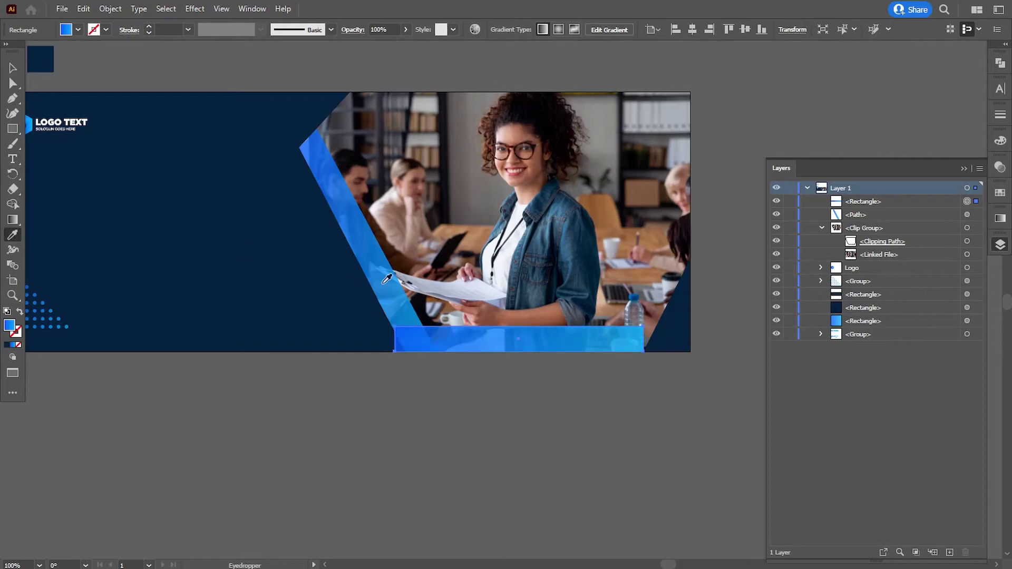
Move the bottom bar's lower-left and upper-right corners onto the photo mask's slanted edges
{"action": "key", "text": "a"}
{"action": "key", "text": "ctrl+equal"}
{"action": "key", "text": "ctrl+equal"}
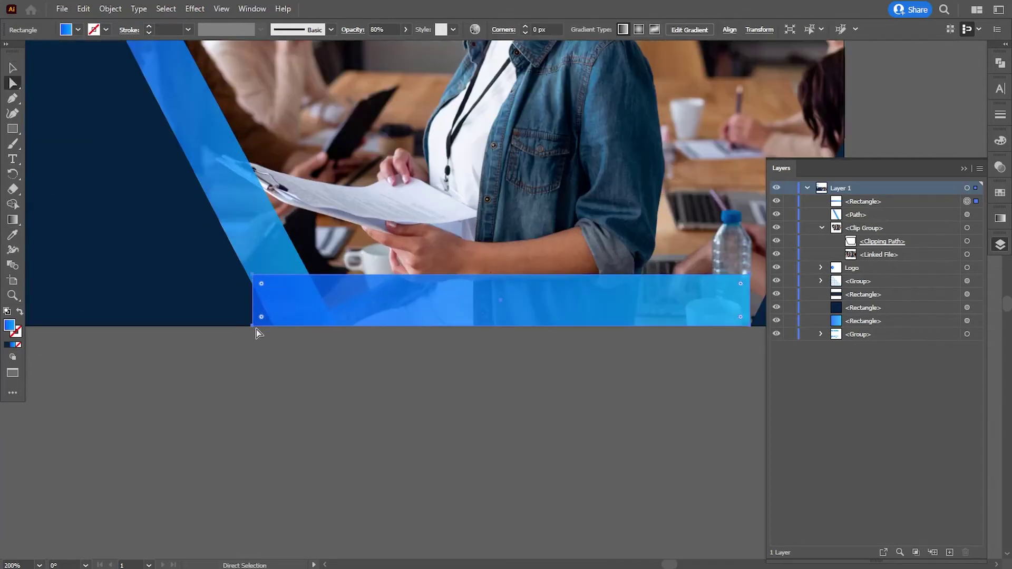
{"action": "left_click_drag", "start_coordinate": [252, 327], "coordinate": [273, 328]}
{"action": "left_click", "coordinate": [432, 387]}
{"action": "left_click_drag", "start_coordinate": [845, 332], "coordinate": [683, 322]}
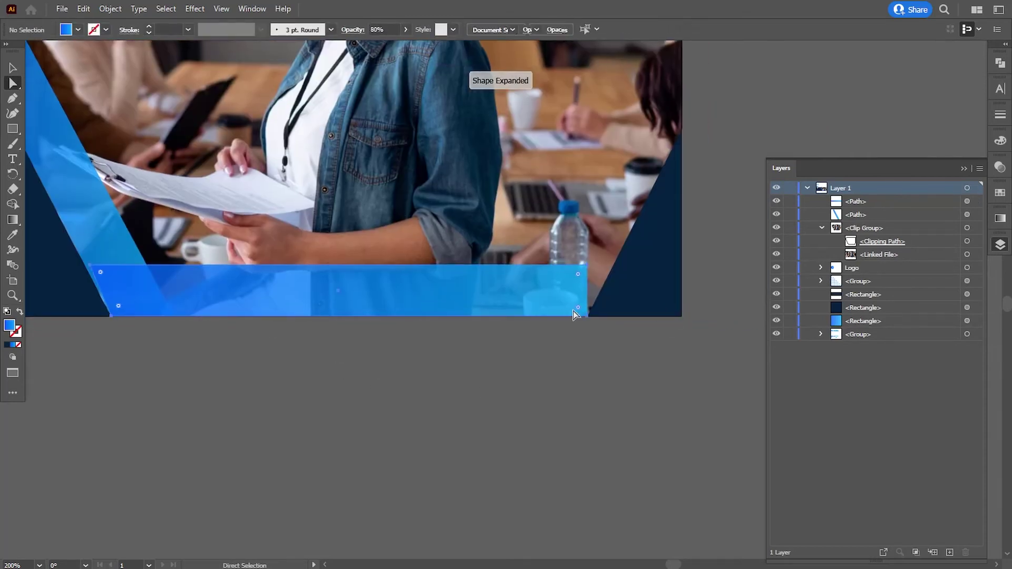
{"action": "left_click_drag", "start_coordinate": [588, 265], "coordinate": [614, 265]}
{"action": "left_click", "coordinate": [631, 337]}
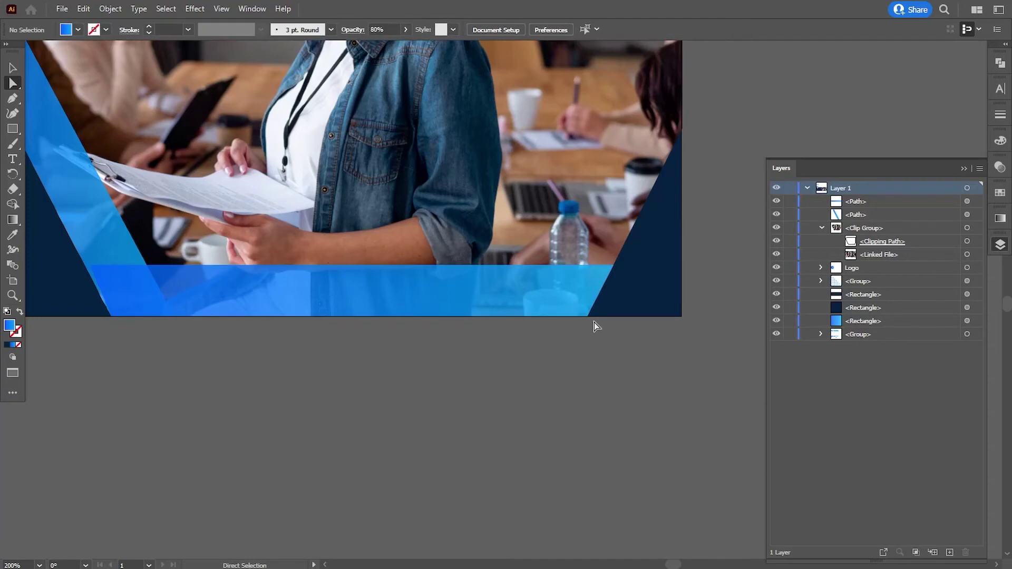
Select both upper anchor points of the bottom bar and lower them slightly to make the bar thinner
{"action": "left_click", "coordinate": [469, 296]}
{"action": "left_click_drag", "start_coordinate": [298, 374], "coordinate": [380, 432]}
{"action": "key", "text": "ctrl+minus"}
{"action": "left_click_drag", "start_coordinate": [445, 408], "coordinate": [400, 484]}
{"action": "left_click", "coordinate": [262, 364]}
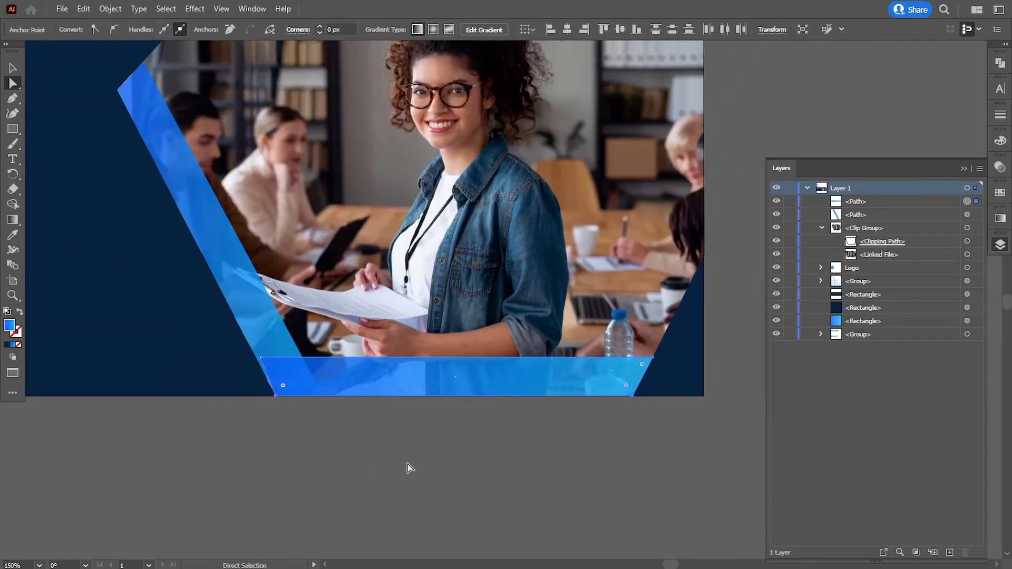
{"action": "left_click", "coordinate": [419, 465]}
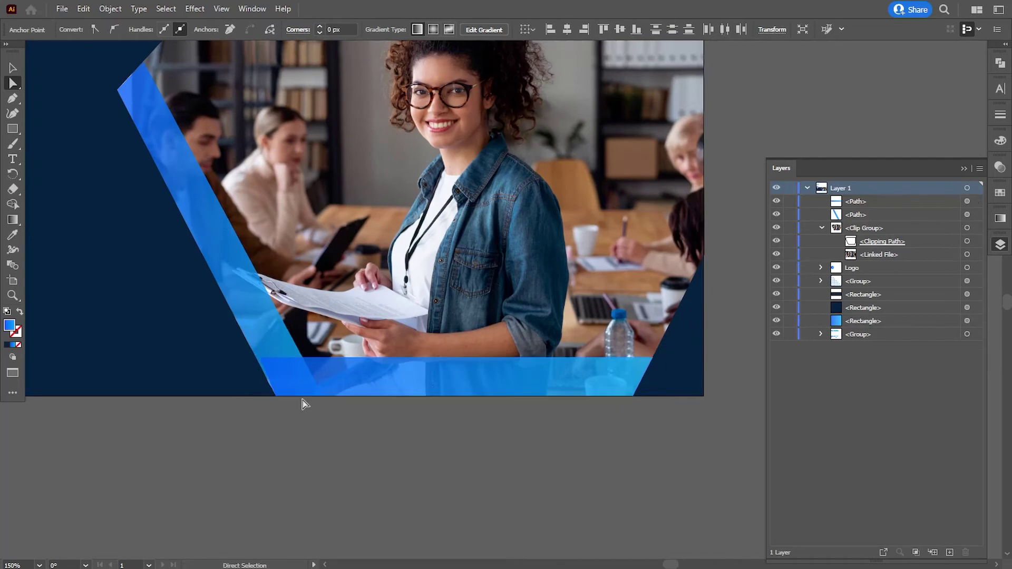
{"action": "left_click", "coordinate": [270, 365]}
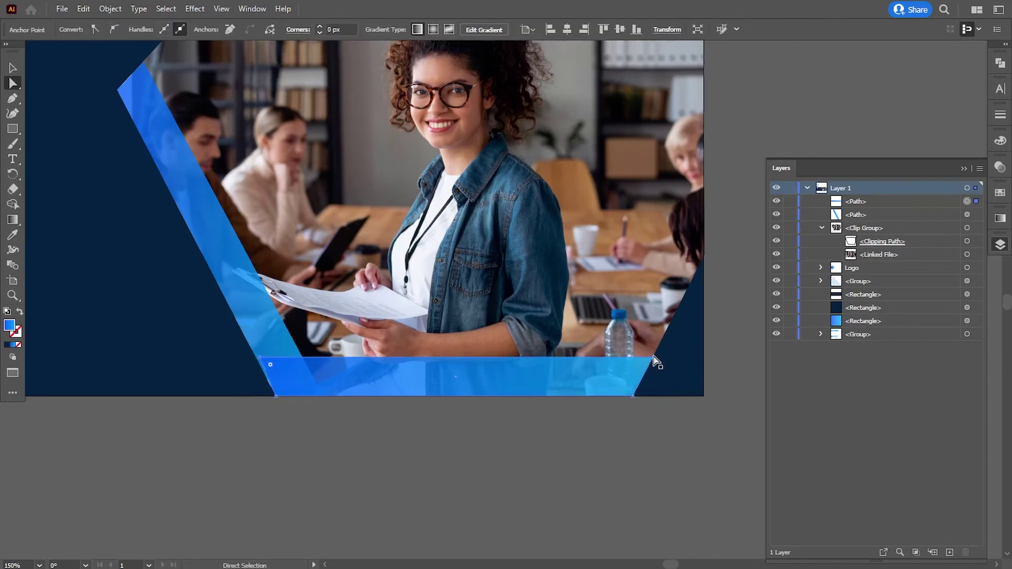
{"action": "left_click", "coordinate": [654, 361], "text": "shift"}
{"action": "left_click", "coordinate": [549, 449]}
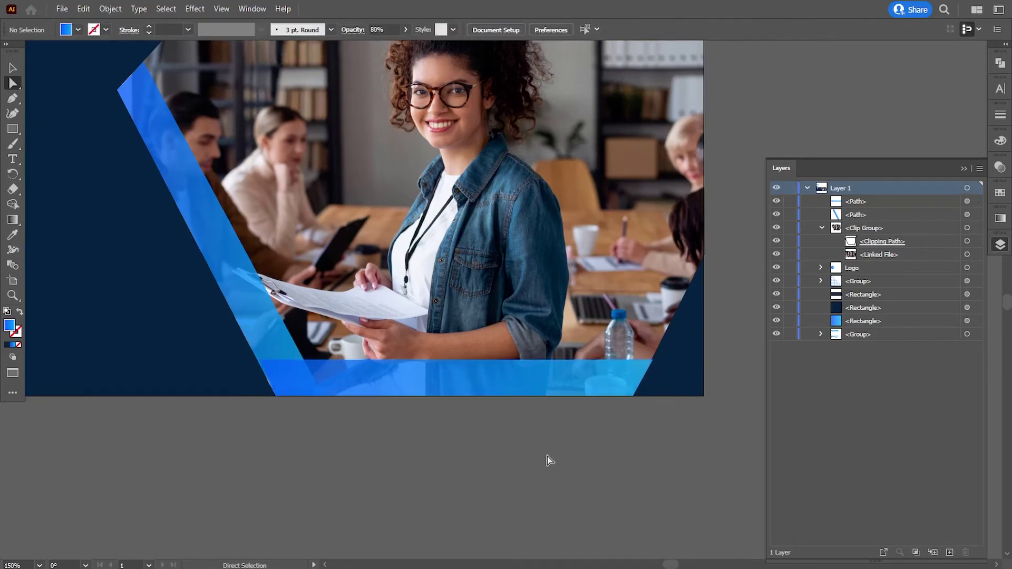
Fine-tune the bottom bar's upper-right anchor point so it sits exactly on the photo mask's slanted edge
{"action": "key", "text": "ctrl+equal"}
{"action": "key", "text": "ctrl+equal"}
{"action": "left_click_drag", "start_coordinate": [654, 413], "coordinate": [569, 353]}
{"action": "left_click", "coordinate": [572, 350]}
{"action": "left_click", "coordinate": [587, 458]}
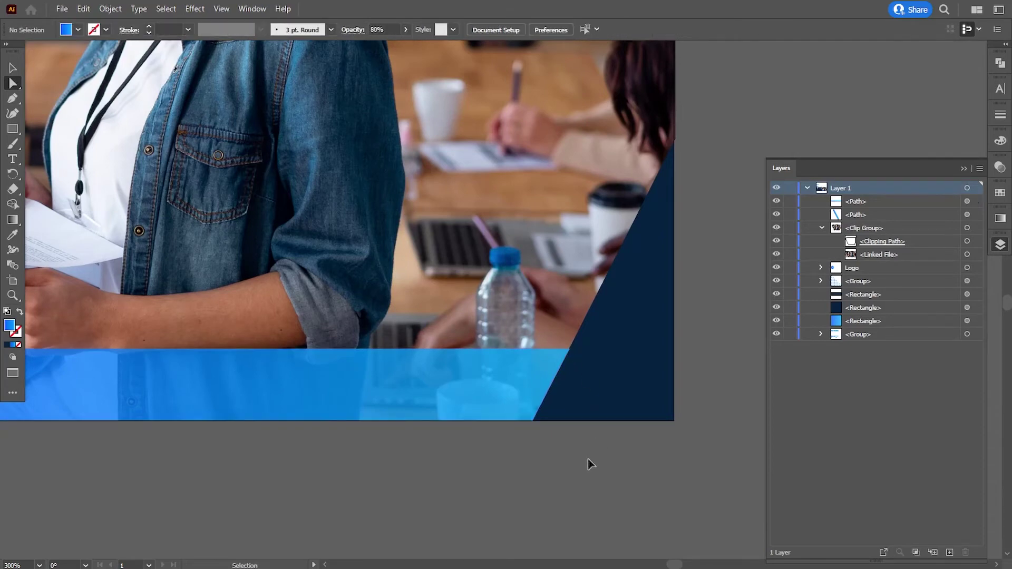
{"action": "key", "text": "ctrl+equal"}
{"action": "key", "text": "ctrl+equal"}
{"action": "key", "text": "ctrl+equal"}
{"action": "key", "text": "ctrl+equal"}
{"action": "left_click_drag", "start_coordinate": [587, 457], "coordinate": [276, 210]}
{"action": "left_click", "coordinate": [484, 269]}
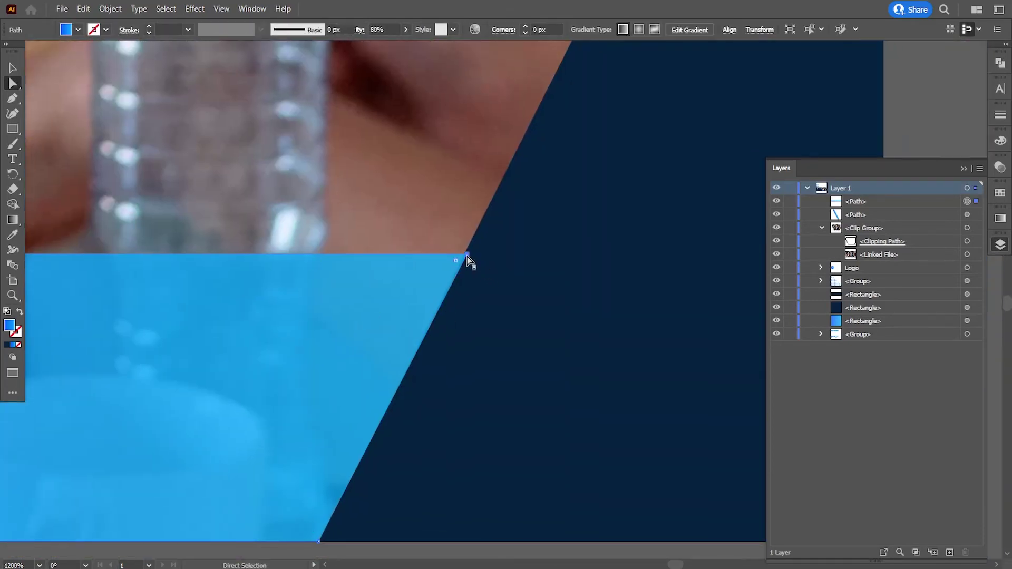
{"action": "mouse_move", "coordinate": [467, 256]}
{"action": "left_mouse_down"}
{"action": "mouse_move", "coordinate": [465, 247]}
{"action": "mouse_move", "coordinate": [445, 295]}
{"action": "mouse_move", "coordinate": [467, 252]}
{"action": "left_mouse_up"}
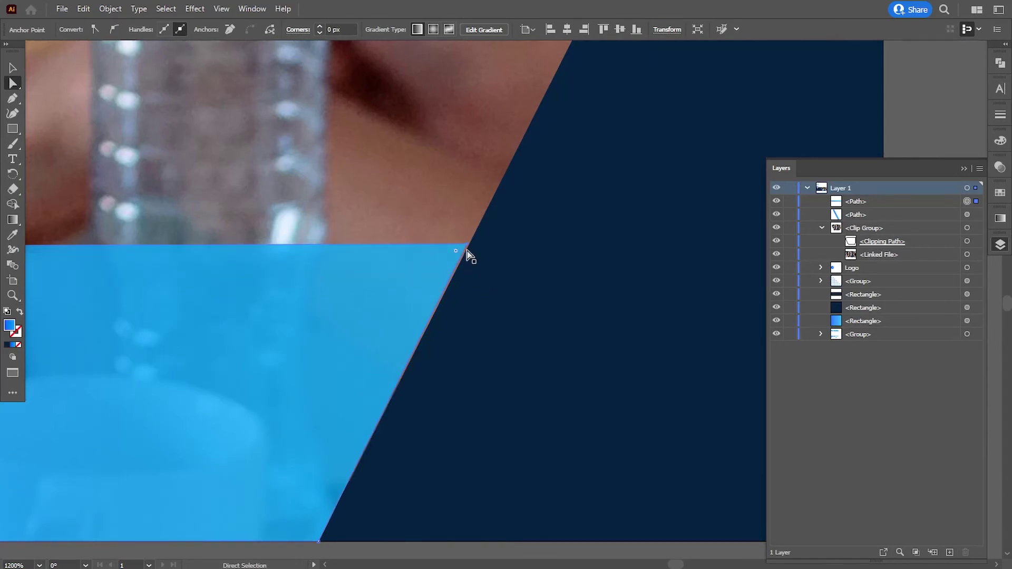
Unite the slanted strip and the bottom bar into a single shape with Pathfinder
{"action": "key", "text": "ctrl+minus"}
{"action": "key", "text": "ctrl+minus"}
{"action": "key", "text": "ctrl+minus"}
{"action": "key", "text": "ctrl+minus"}
{"action": "key", "text": "ctrl+minus"}
{"action": "key", "text": "ctrl+minus"}
{"action": "key", "text": "ctrl+minus"}
{"action": "left_click", "coordinate": [324, 432]}
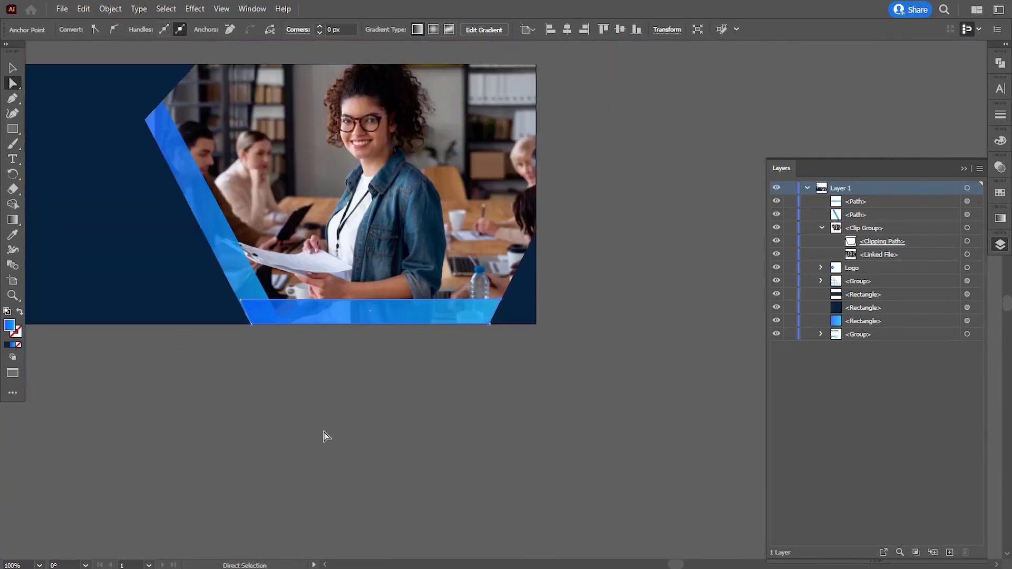
{"action": "left_click_drag", "start_coordinate": [326, 383], "coordinate": [357, 420]}
{"action": "left_click", "coordinate": [343, 354]}
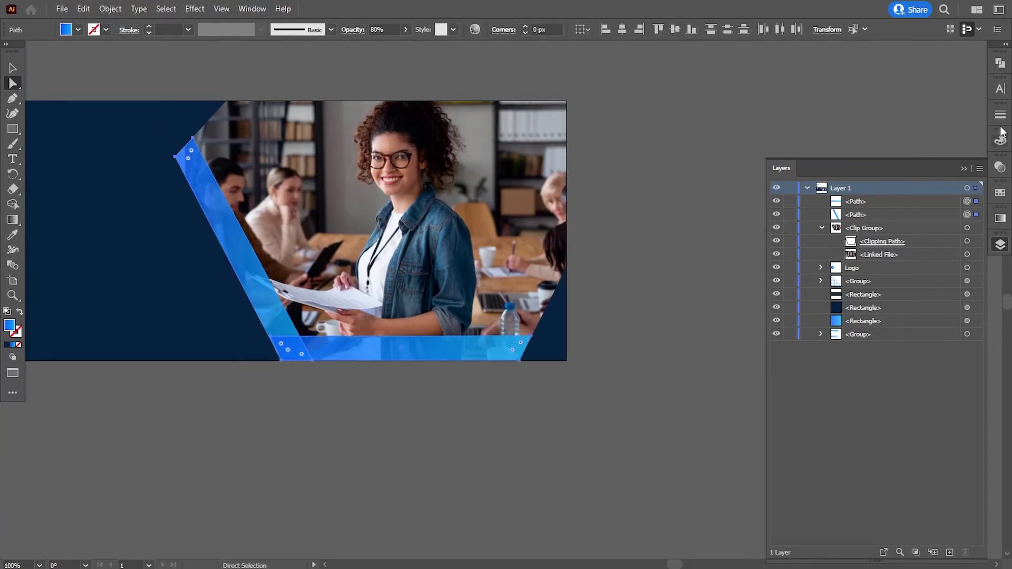
{"action": "left_click", "coordinate": [1000, 62]}
{"action": "left_click", "coordinate": [853, 91]}
{"action": "left_click", "coordinate": [650, 325]}
{"action": "key", "text": "ctrl+plus"}
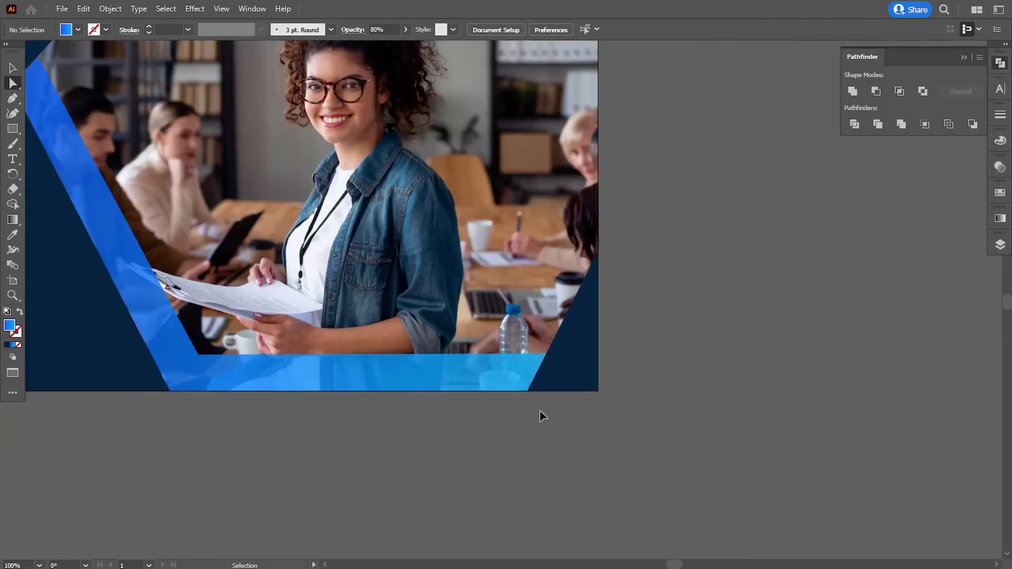
Draw a narrow vertical rectangle on the navy area to the left of the photo
{"action": "left_click_drag", "start_coordinate": [55, 149], "coordinate": [314, 324]}
{"action": "key", "text": "m"}
{"action": "scroll", "coordinate": [169, 267], "scroll_direction": "down", "scroll_amount": 3}
{"action": "left_click_drag", "start_coordinate": [156, 263], "coordinate": [217, 409]}
{"action": "key", "text": "v"}
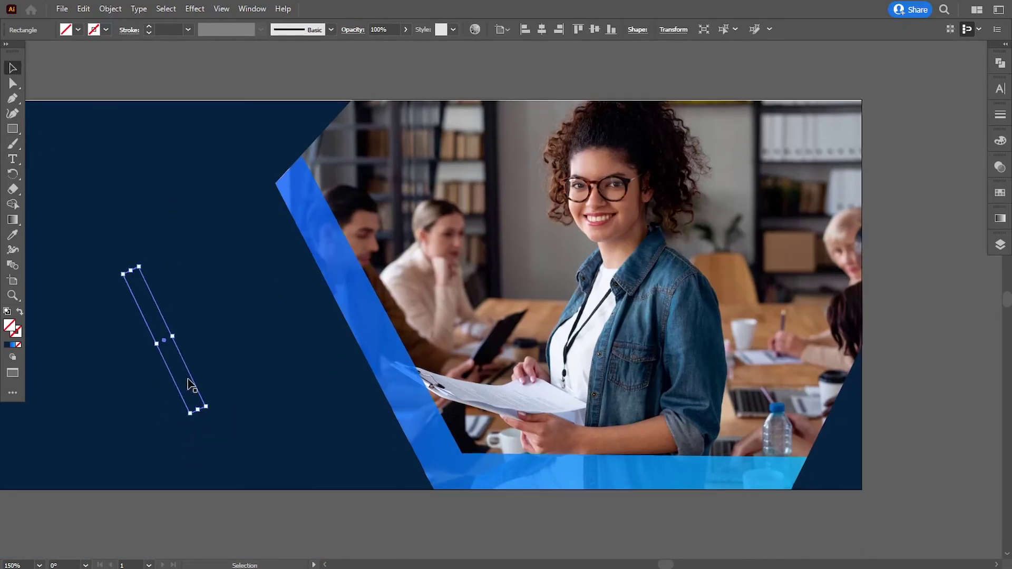
{"action": "left_click_drag", "start_coordinate": [188, 373], "coordinate": [310, 366]}
{"action": "key", "text": "ctrl+z"}
{"action": "key", "text": "ctrl+z"}
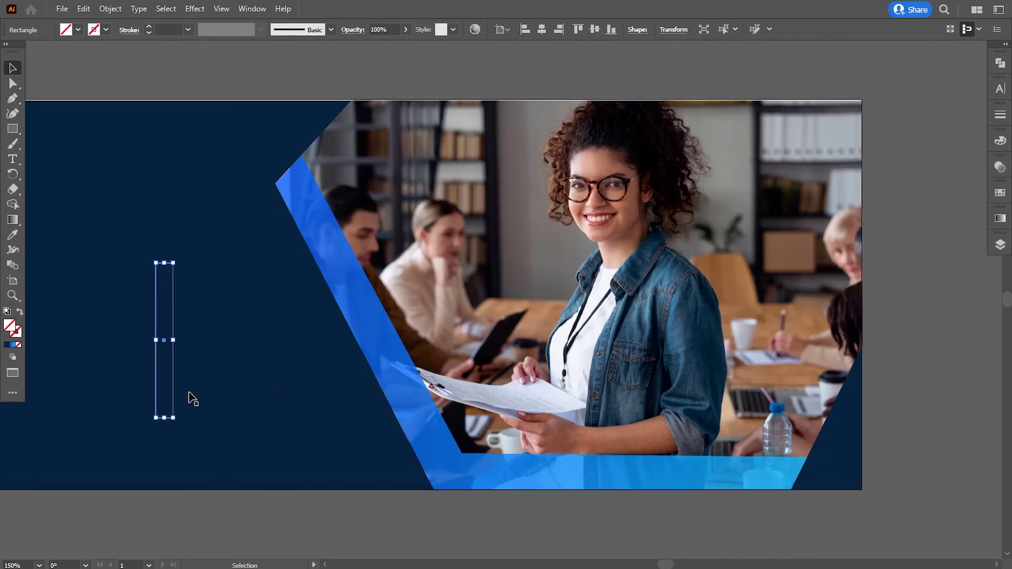
Place the narrow rectangle beside the slanted strip, fill it with the sampled blue gradient and tilt it along the strip
{"action": "left_click_drag", "start_coordinate": [172, 358], "coordinate": [306, 347]}
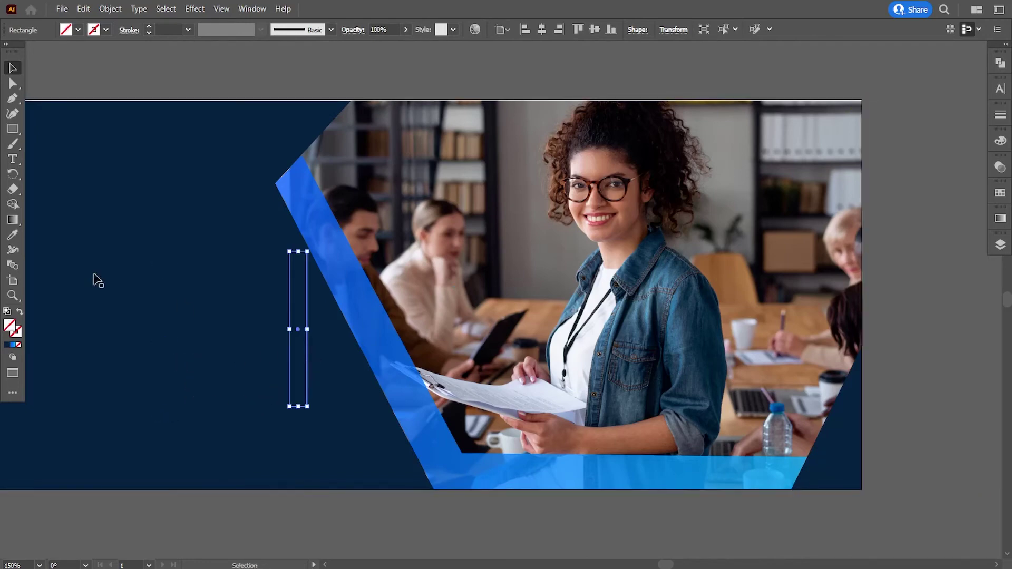
{"action": "left_click", "coordinate": [11, 236]}
{"action": "left_click_drag", "start_coordinate": [68, 222], "coordinate": [165, 211]}
{"action": "left_click", "coordinate": [80, 128]}
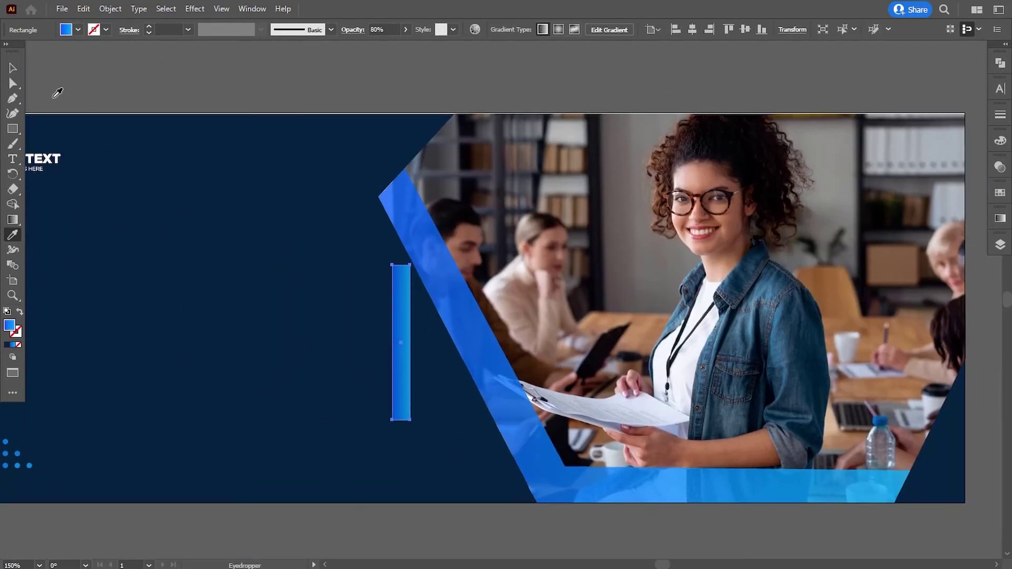
{"action": "key", "text": "v"}
{"action": "left_click_drag", "start_coordinate": [409, 427], "coordinate": [466, 414]}
{"action": "left_click", "coordinate": [481, 339]}
{"action": "left_click", "coordinate": [1000, 167]}
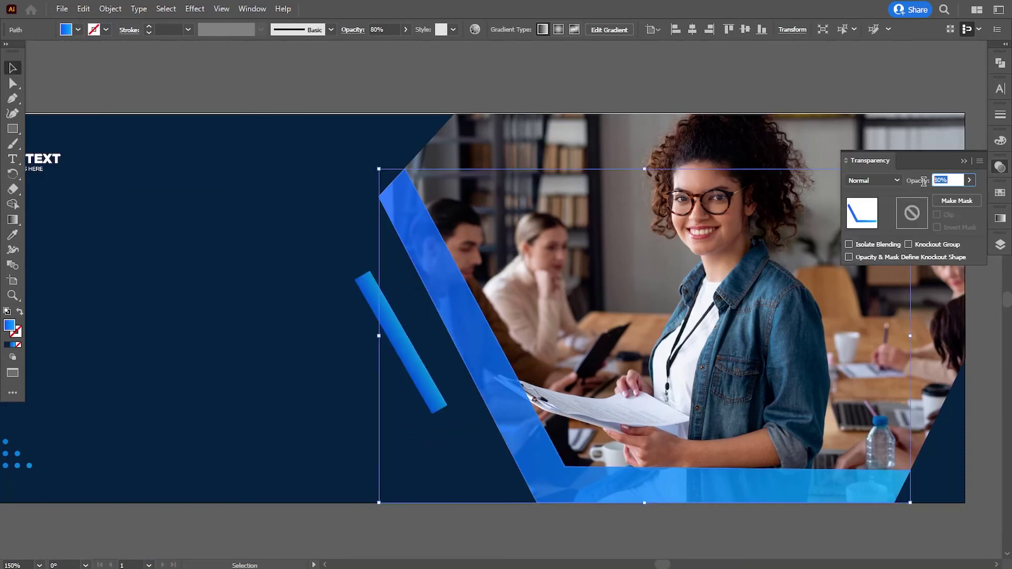
{"action": "left_click", "coordinate": [1000, 168]}
{"action": "left_click", "coordinate": [388, 132]}
Widen the small tilted bar slightly and adjust its angle and position to run parallel to the slanted strip
{"action": "left_click", "coordinate": [404, 334]}
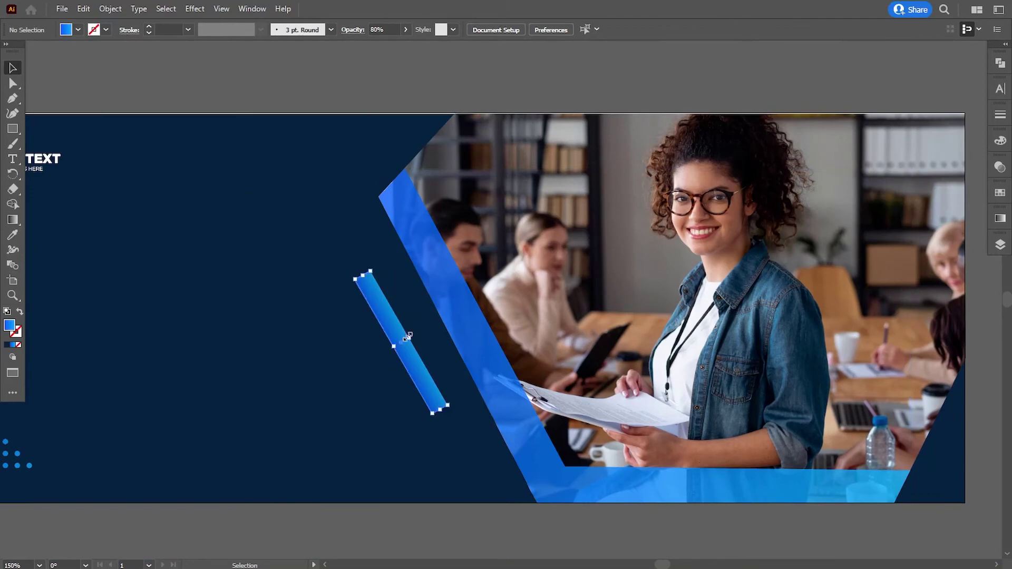
{"action": "left_click_drag", "start_coordinate": [413, 335], "coordinate": [416, 336]}
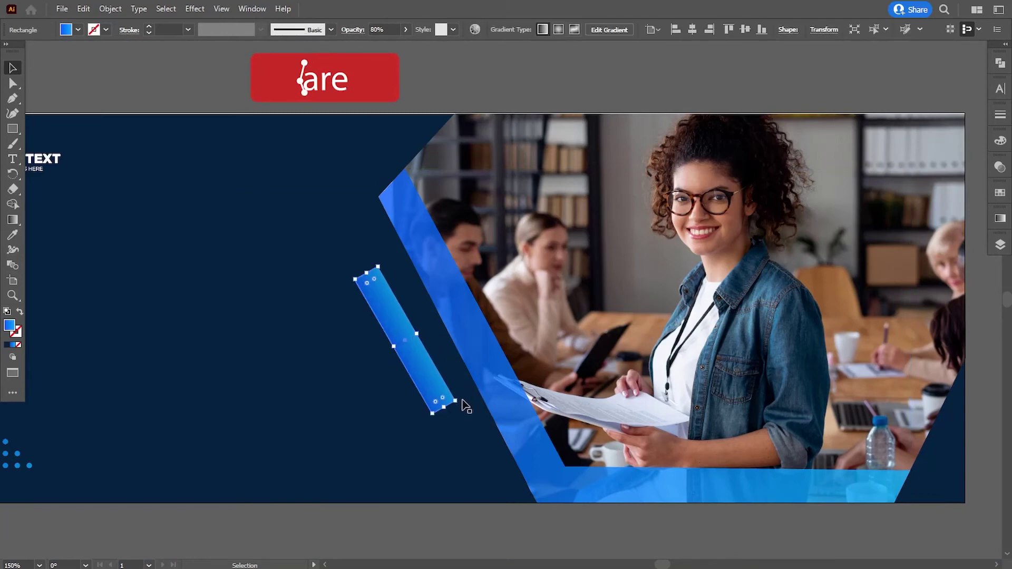
{"action": "left_click_drag", "start_coordinate": [464, 406], "coordinate": [464, 418]}
{"action": "left_click_drag", "start_coordinate": [418, 384], "coordinate": [428, 372]}
{"action": "left_click_drag", "start_coordinate": [429, 331], "coordinate": [425, 332]}
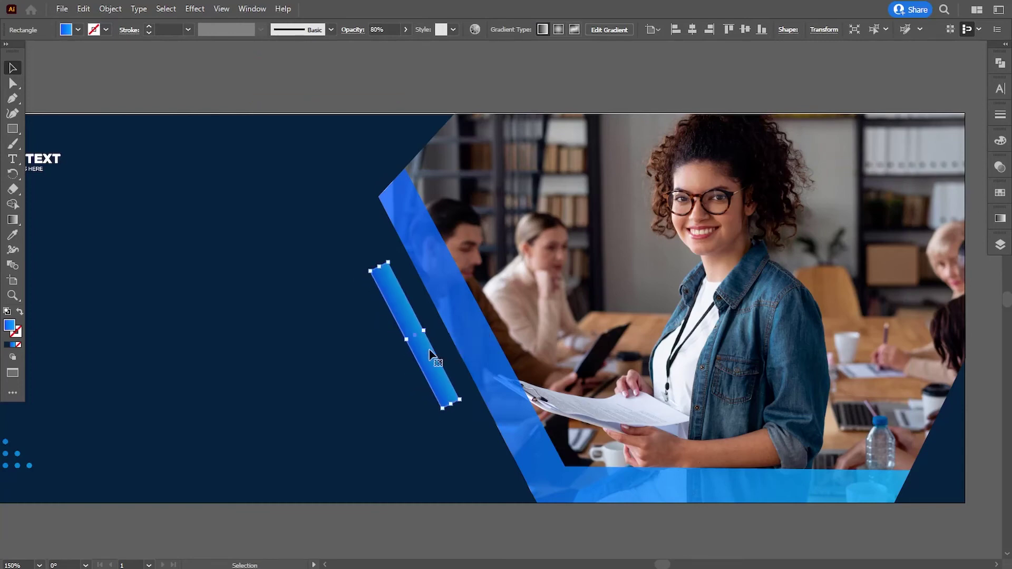
Move the small bar's two left anchor points inward along its long side to give it angled ends
{"action": "left_click", "coordinate": [13, 83]}
{"action": "left_click_drag", "start_coordinate": [370, 271], "coordinate": [377, 285]}
{"action": "left_click_drag", "start_coordinate": [442, 410], "coordinate": [436, 399]}
{"action": "left_click_drag", "start_coordinate": [378, 287], "coordinate": [378, 287]}
{"action": "left_click", "coordinate": [324, 107]}
{"action": "left_click", "coordinate": [9, 71]}
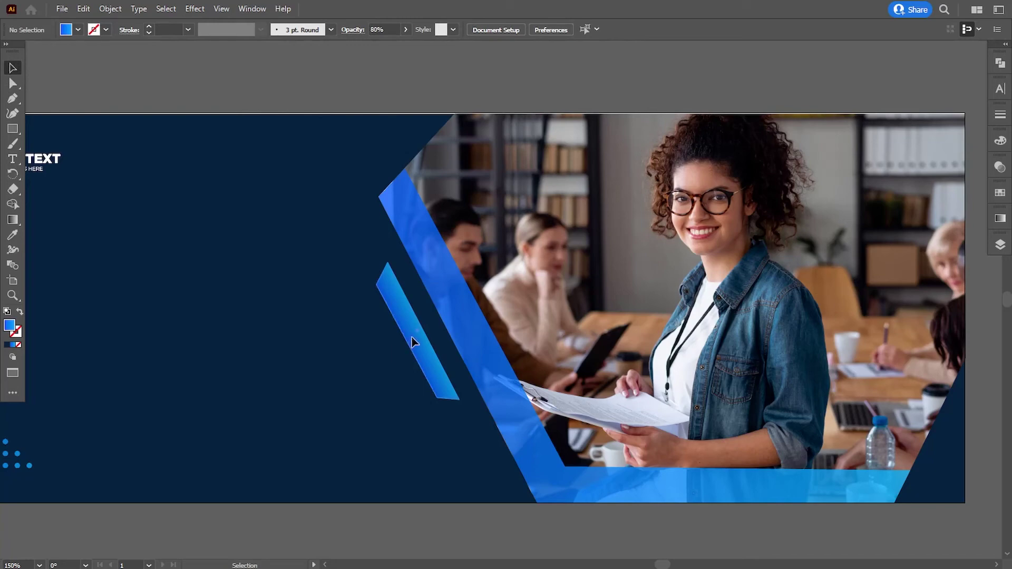
Move the small tilted bar slightly closer to the slanted strip and run its blue gradient lengthwise toward the lower end
{"action": "left_click_drag", "start_coordinate": [412, 338], "coordinate": [417, 340]}
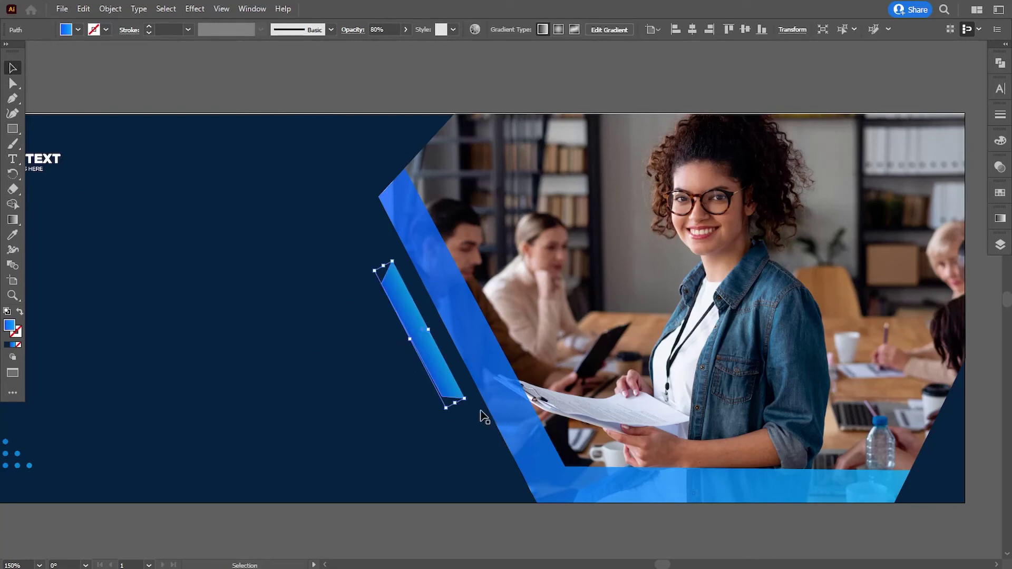
{"action": "left_click_drag", "start_coordinate": [470, 401], "coordinate": [471, 404]}
{"action": "left_click", "coordinate": [13, 219]}
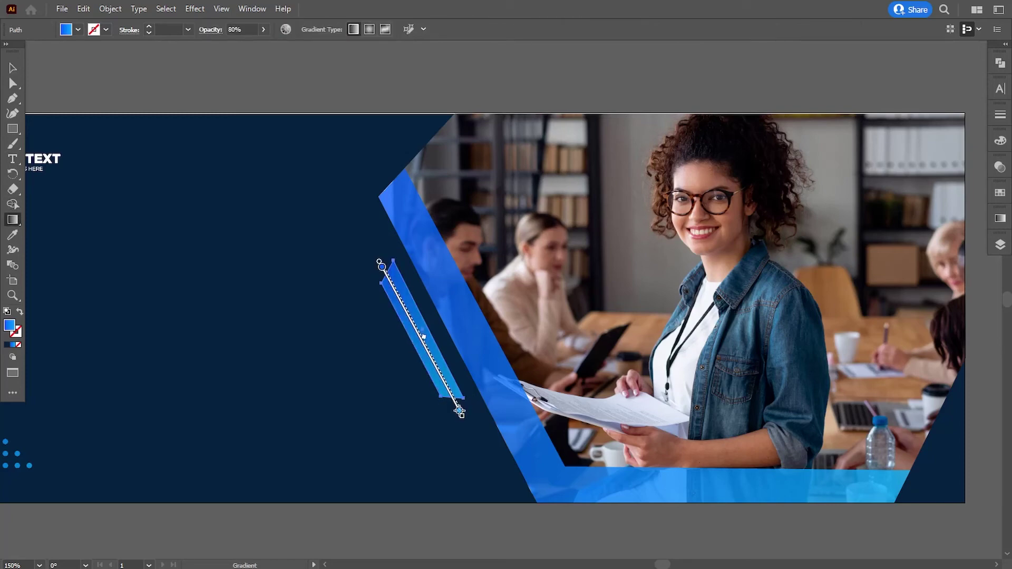
{"action": "left_click_drag", "start_coordinate": [459, 411], "coordinate": [457, 403]}
{"action": "left_click", "coordinate": [12, 68]}
{"action": "left_click", "coordinate": [165, 85]}
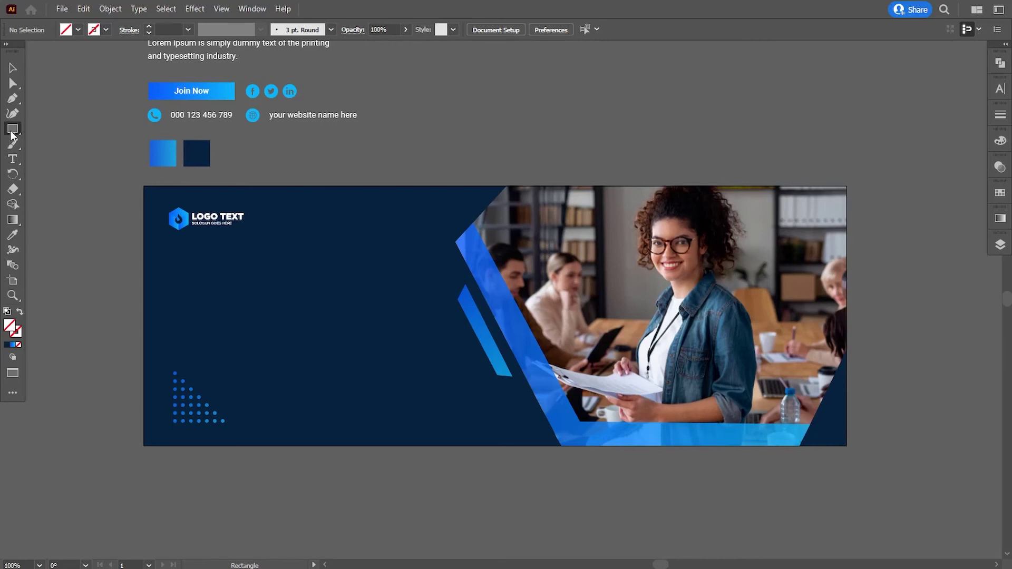
Create a three-sided polygon with a 50 px radius on the empty canvas beside the banner
{"action": "left_click_drag", "start_coordinate": [11, 133], "coordinate": [69, 159]}
{"action": "left_click", "coordinate": [88, 244]}
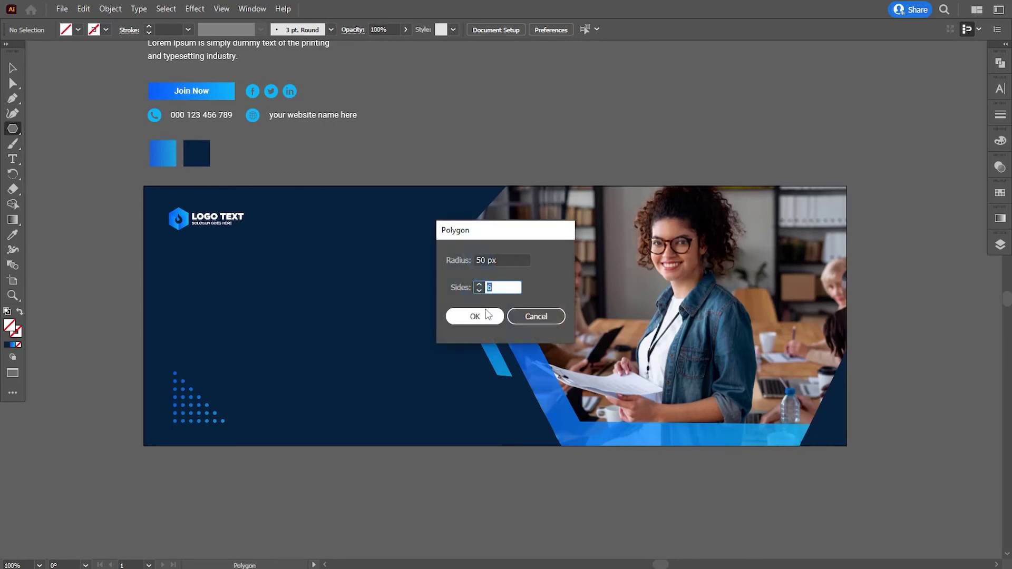
{"action": "type", "text": "3"}
{"action": "left_click", "coordinate": [475, 316]}
{"action": "key", "text": "v"}
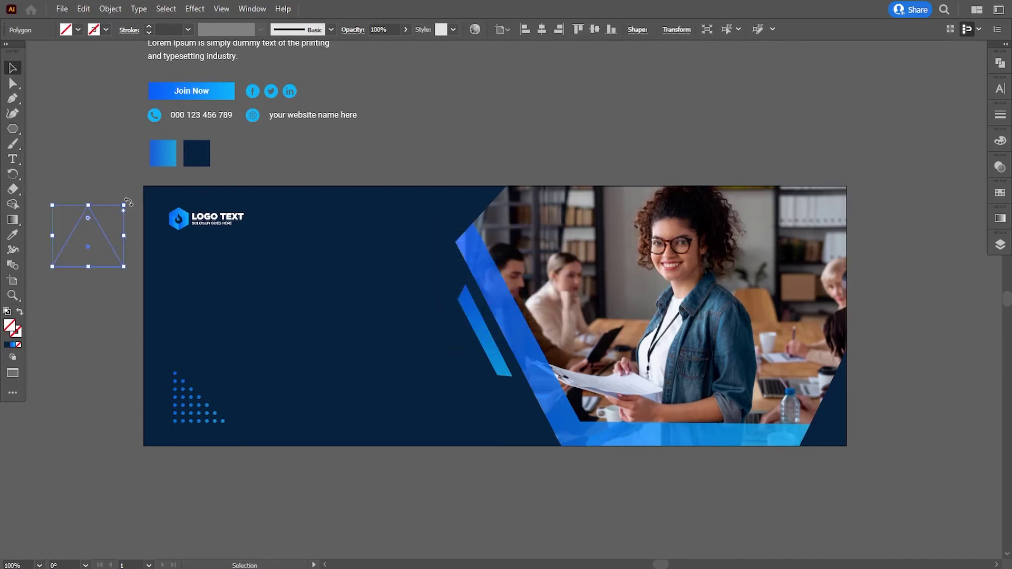
Shrink and flip the triangle, fill it with the sampled blue gradient and place it on the navy area near the strip's upper tip
{"action": "left_click_drag", "start_coordinate": [128, 202], "coordinate": [124, 264]}
{"action": "key", "text": "i"}
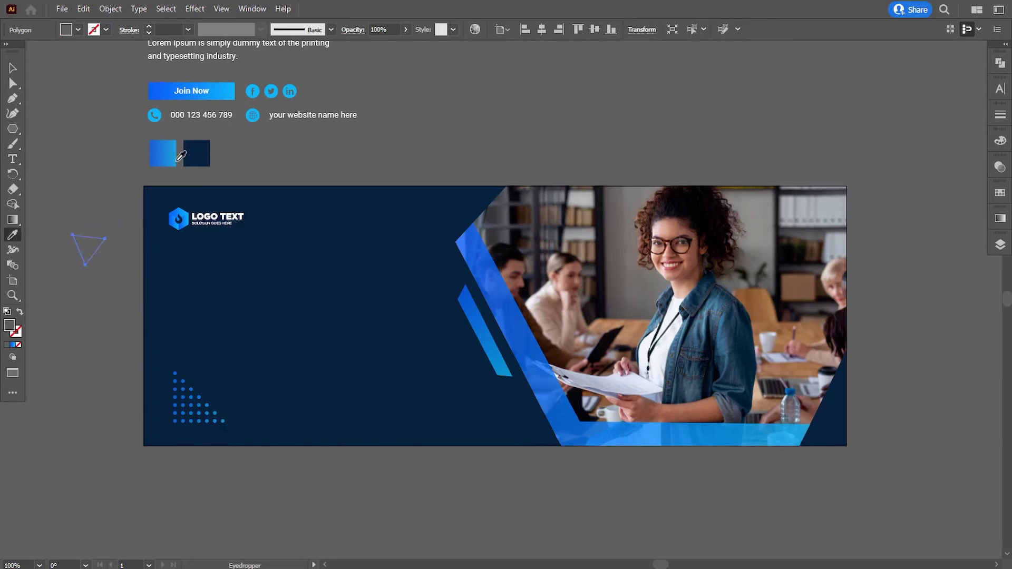
{"action": "left_click", "coordinate": [181, 155]}
{"action": "key", "text": "v"}
{"action": "left_click_drag", "start_coordinate": [84, 248], "coordinate": [440, 215]}
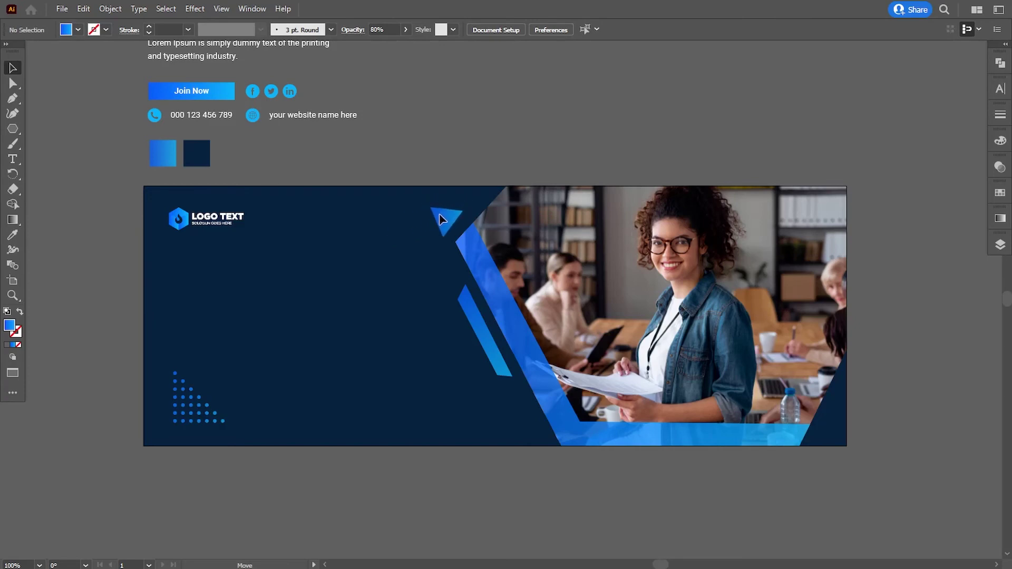
Rotate the small gradient triangle so its upper edge is level
{"action": "left_click", "coordinate": [446, 211]}
{"action": "left_click_drag", "start_coordinate": [479, 218], "coordinate": [482, 221]}
{"action": "left_click", "coordinate": [503, 150]}
{"action": "key", "text": "ctrl+equal"}
{"action": "key", "text": "ctrl+equal"}
{"action": "scroll", "coordinate": [447, 232], "scroll_direction": "up", "scroll_amount": 3}
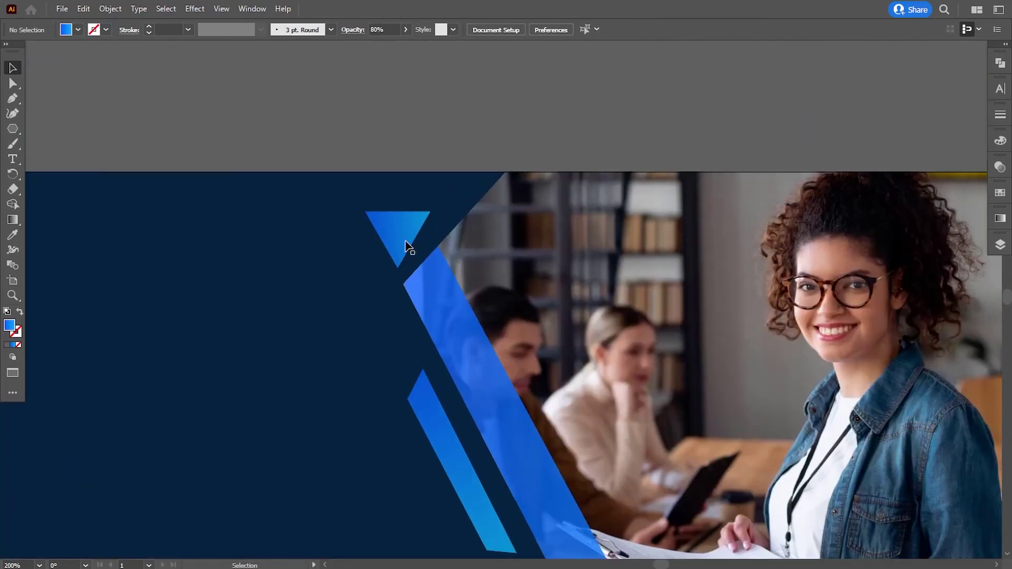
Draw a triangle with the Pen tool between the photo's top corner, the strip's upper tip and the banner's top edge
{"action": "left_click", "coordinate": [407, 244]}
{"action": "left_click_drag", "start_coordinate": [454, 240], "coordinate": [453, 210]}
{"action": "left_click", "coordinate": [452, 210]}
{"action": "left_click", "coordinate": [12, 101]}
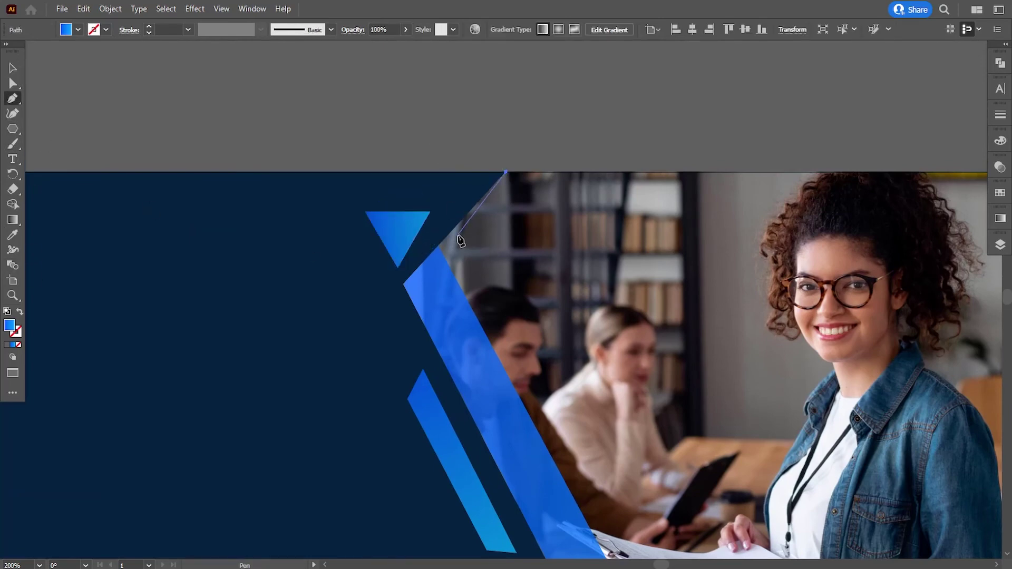
{"action": "left_click", "coordinate": [438, 246]}
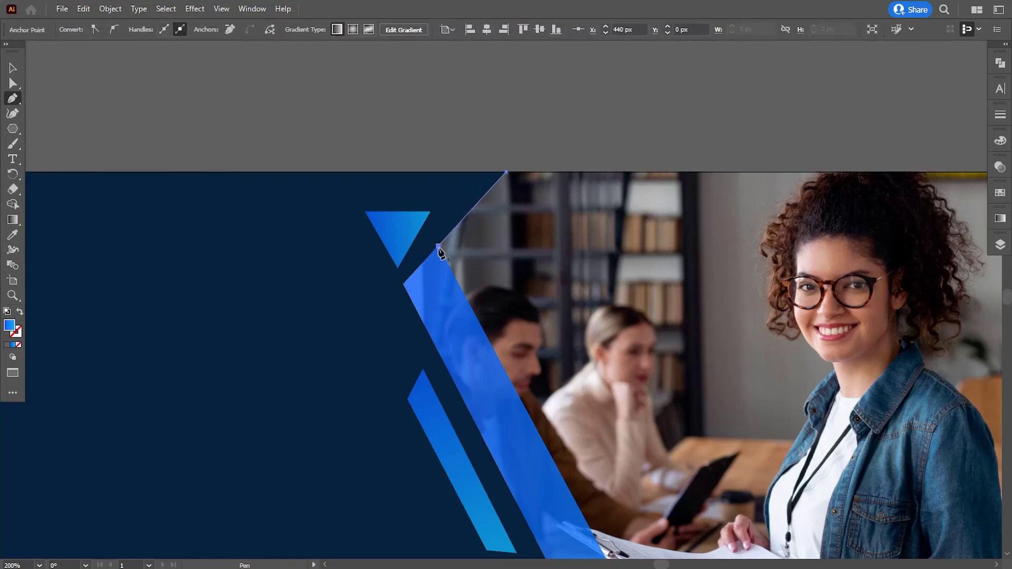
{"action": "left_click", "coordinate": [401, 172]}
{"action": "left_click", "coordinate": [506, 172]}
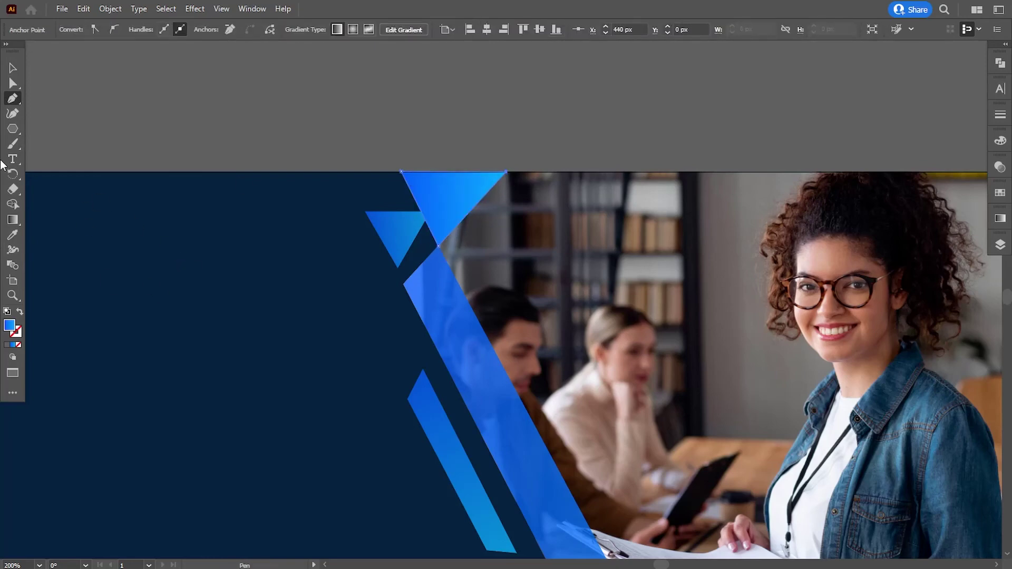
Adjust the blue gradient across the large triangle with the Gradient tool
{"action": "left_click", "coordinate": [13, 219]}
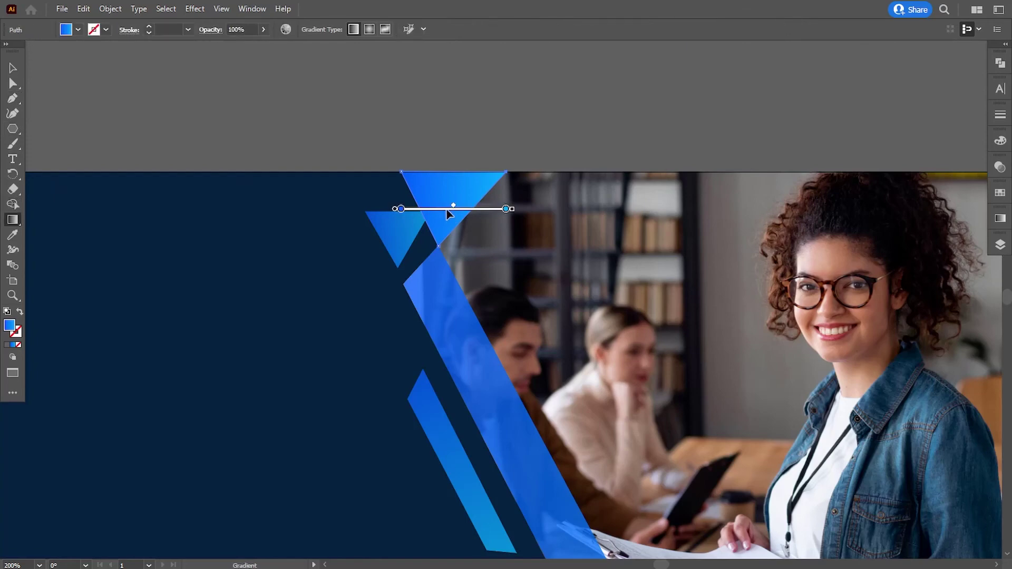
{"action": "mouse_move", "coordinate": [497, 179]}
{"action": "left_mouse_down"}
{"action": "mouse_move", "coordinate": [397, 194]}
{"action": "mouse_move", "coordinate": [489, 195]}
{"action": "left_mouse_up"}
{"action": "left_click", "coordinate": [11, 69]}
{"action": "left_click", "coordinate": [263, 209]}
Move the large triangle's outer anchor point along the banner's top edge to line its side up with the slanted strip
{"action": "left_click_drag", "start_coordinate": [229, 158], "coordinate": [235, 231]}
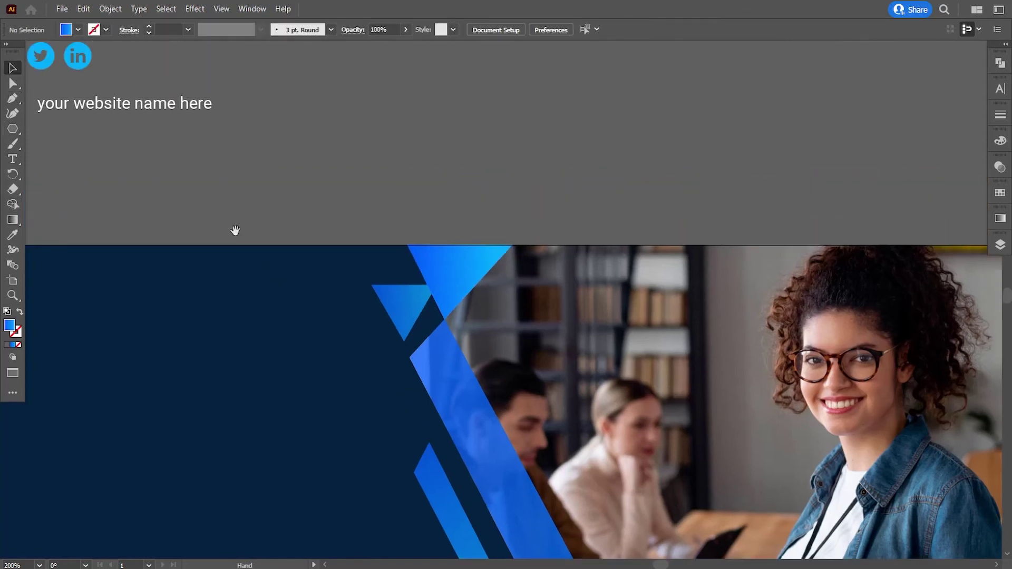
{"action": "left_click", "coordinate": [18, 86]}
{"action": "scroll", "coordinate": [445, 188], "scroll_direction": "up", "scroll_amount": 5}
{"action": "left_click", "coordinate": [233, 140]}
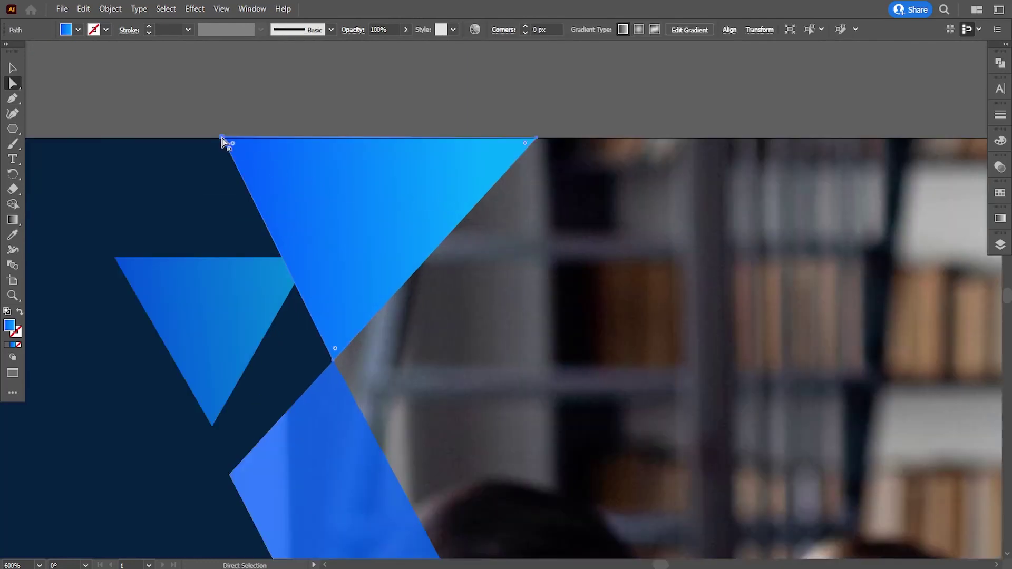
{"action": "left_click_drag", "start_coordinate": [231, 138], "coordinate": [209, 140]}
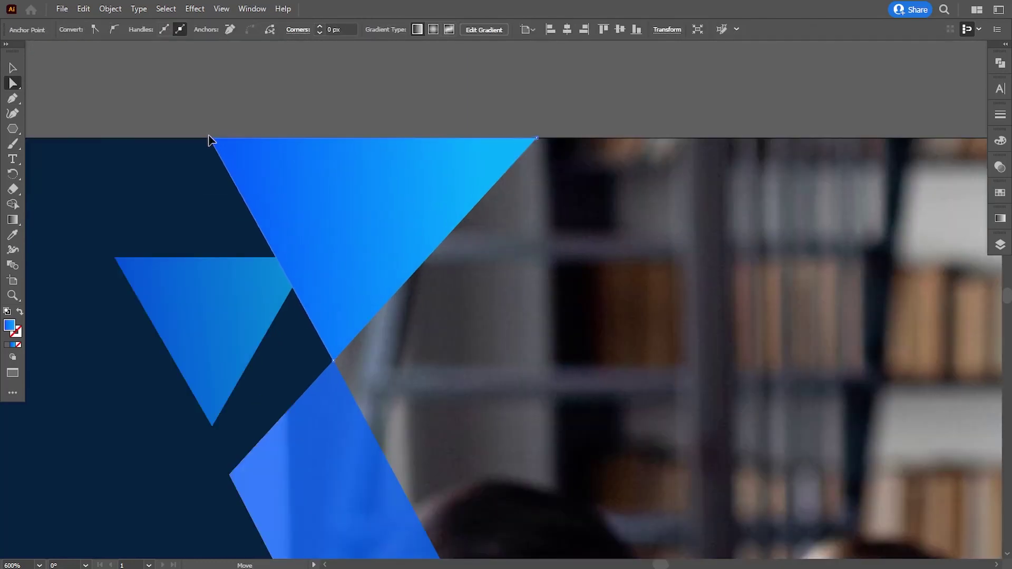
{"action": "left_click", "coordinate": [287, 118]}
{"action": "scroll", "coordinate": [481, 362], "scroll_direction": "down", "scroll_amount": 4}
{"action": "key", "text": "v"}
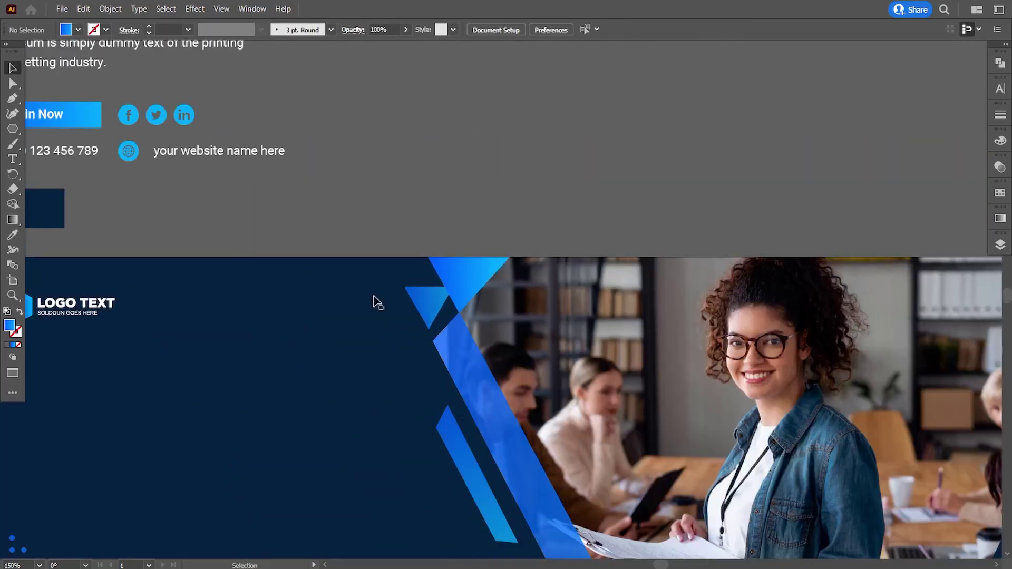
Scale down the small triangle so that it leaves a gap beside the large triangle
{"action": "left_click", "coordinate": [441, 304]}
{"action": "left_click_drag", "start_coordinate": [443, 264], "coordinate": [422, 300]}
{"action": "left_click", "coordinate": [484, 197]}
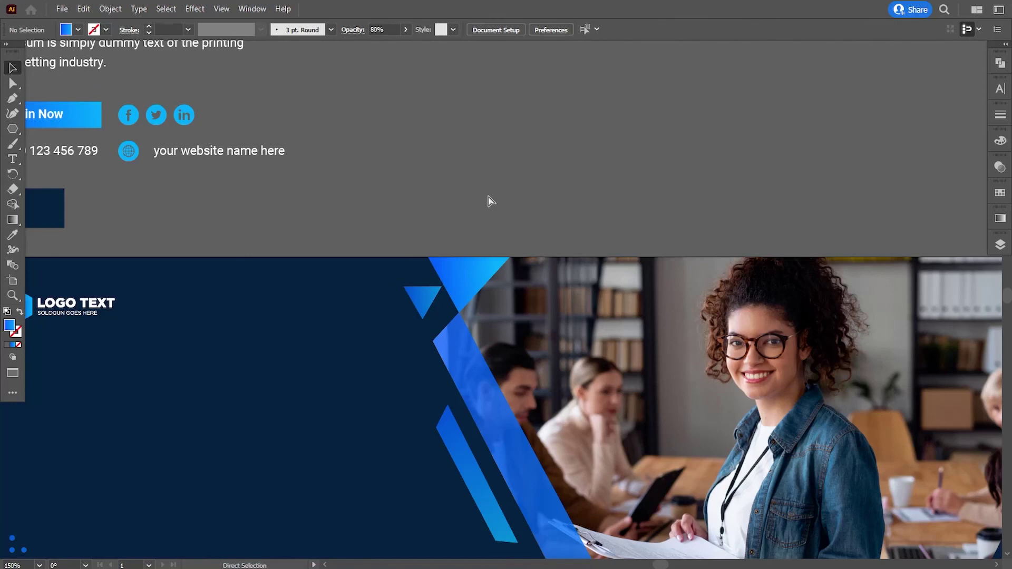
{"action": "key", "text": "ctrl+minus"}
{"action": "key", "text": "ctrl+minus"}
{"action": "key", "text": "ctrl+minus"}
{"action": "key", "text": "ctrl+minus"}
{"action": "key", "text": "ctrl+plus"}
{"action": "key", "text": "ctrl+plus"}
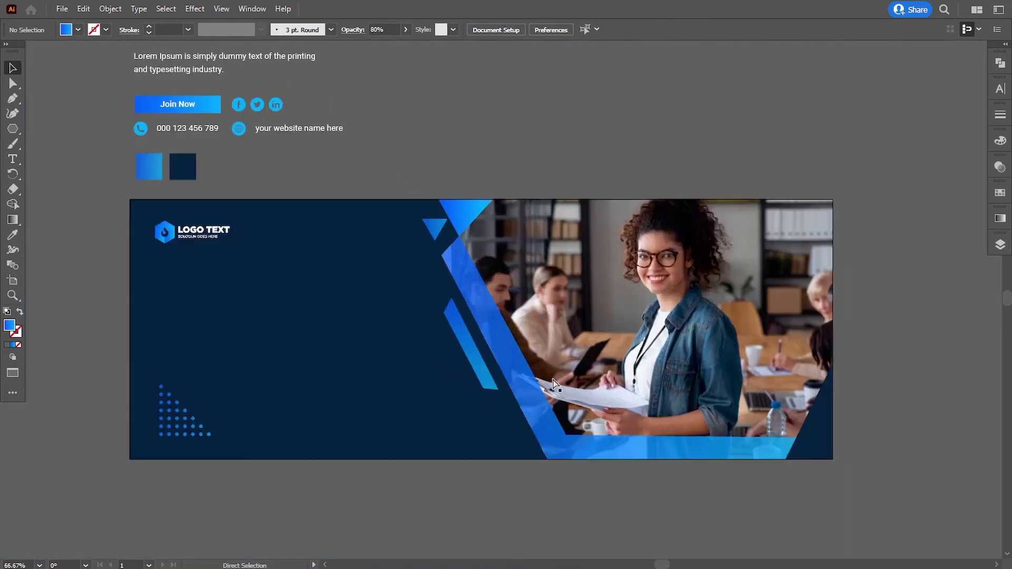
Rotate the small triangle slightly so its upper edge is tilted
{"action": "left_click_drag", "start_coordinate": [514, 414], "coordinate": [503, 407]}
{"action": "left_click_drag", "start_coordinate": [467, 362], "coordinate": [468, 368]}
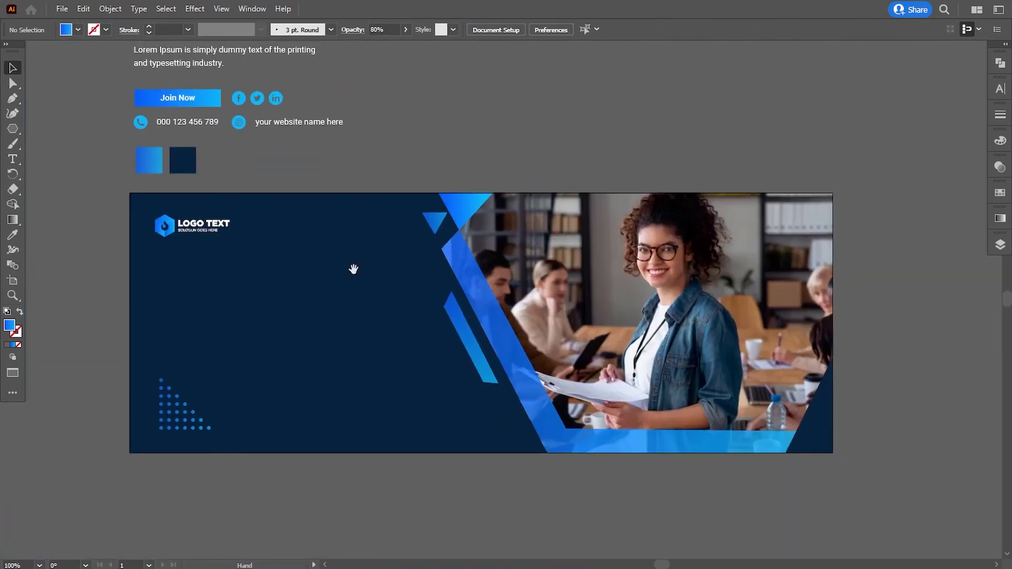
{"action": "left_click", "coordinate": [11, 83]}
{"action": "key", "text": "ctrl+plus"}
{"action": "key", "text": "ctrl+plus"}
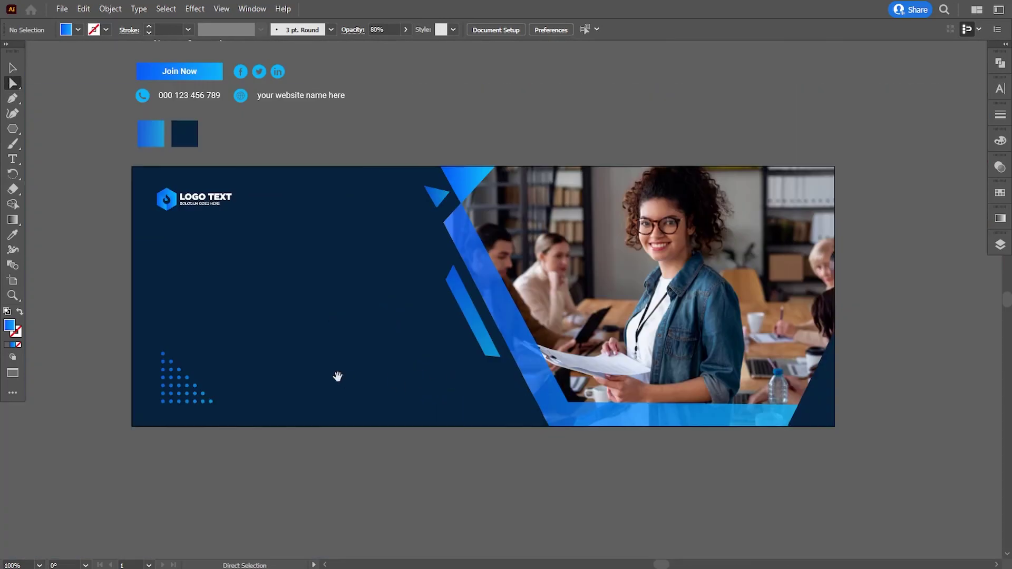
{"action": "left_click_drag", "start_coordinate": [337, 377], "coordinate": [345, 410]}
Move the headline, paragraph, Join Now button, social icons and contact details onto the navy area and bring them to the front
{"action": "left_click", "coordinate": [13, 68]}
{"action": "left_click_drag", "start_coordinate": [106, 144], "coordinate": [119, 218]}
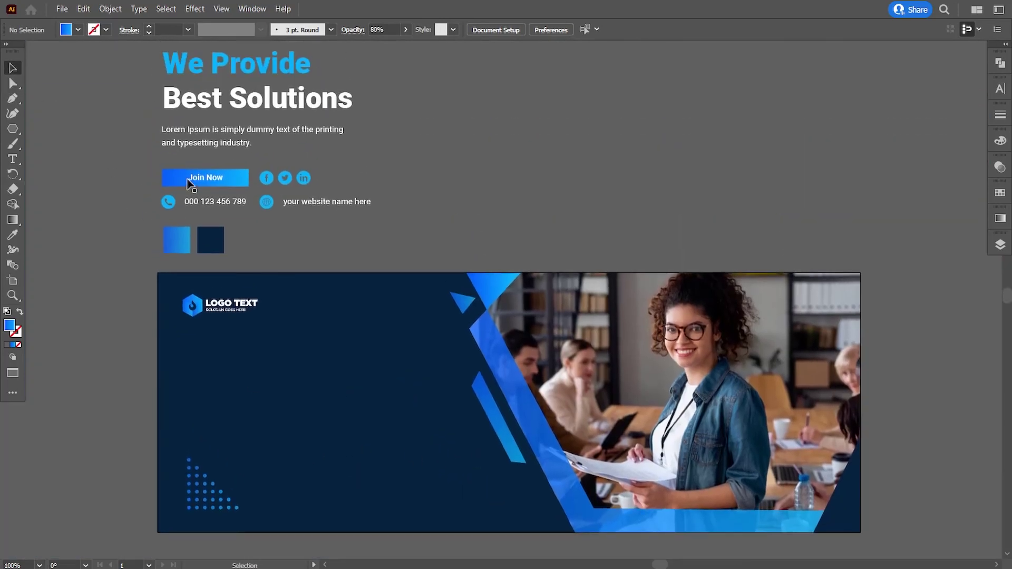
{"action": "left_click_drag", "start_coordinate": [192, 102], "coordinate": [283, 382]}
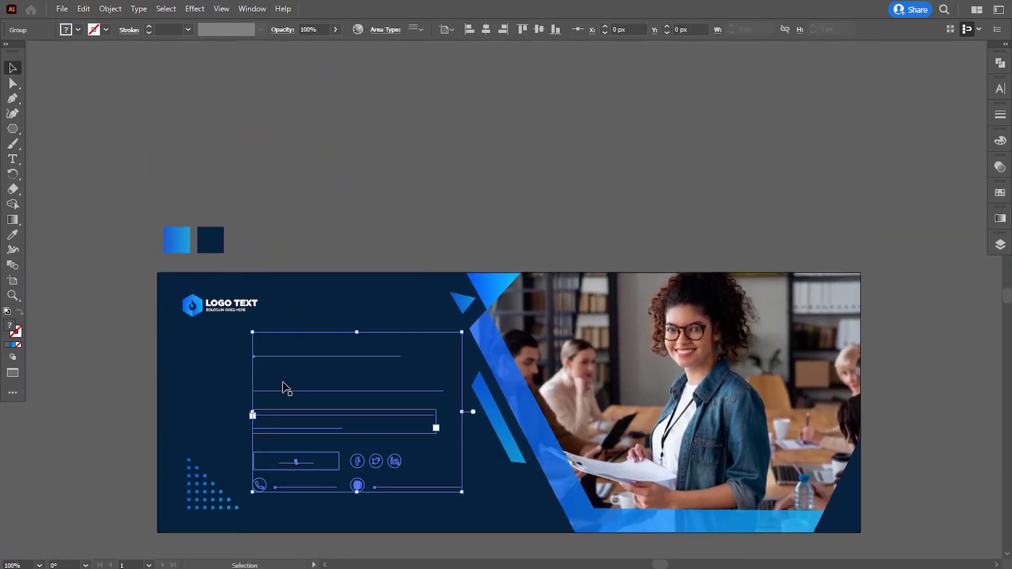
{"action": "right_click", "coordinate": [283, 382]}
{"action": "mouse_move", "coordinate": [369, 317]}
{"action": "left_click", "coordinate": [454, 317]}
Nudge the headline and contact content down on the navy area
{"action": "key", "text": "Down"}
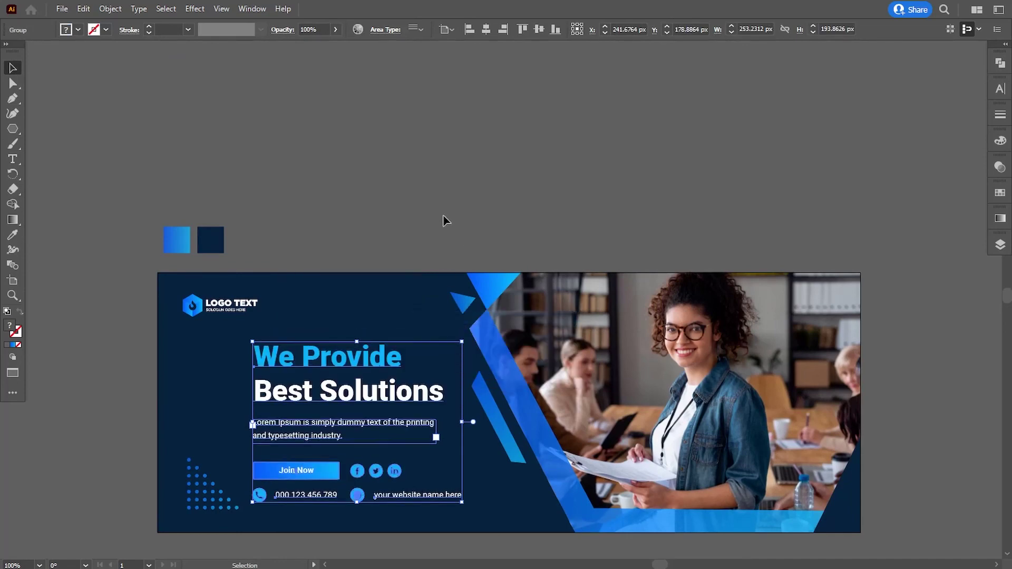
{"action": "key", "text": "Down"}
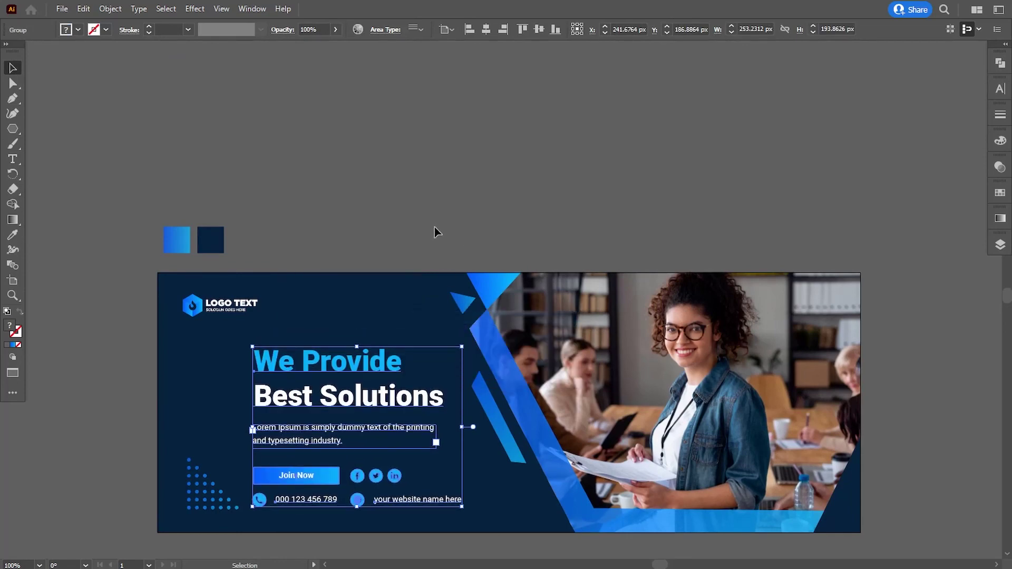
{"action": "key", "text": "Down"}
{"action": "key", "text": "Down"}
{"action": "scroll", "coordinate": [420, 216], "scroll_direction": "down", "scroll_amount": 1}
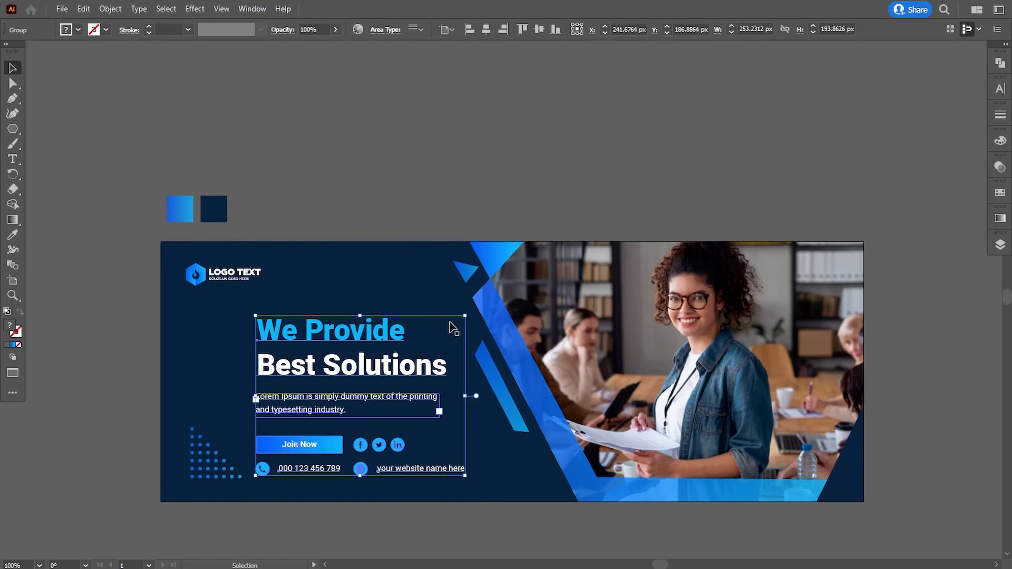
Enlarge the headline and contact content slightly and nudge it toward the photo
{"action": "mouse_move", "coordinate": [465, 318]}
{"action": "left_mouse_down"}
{"action": "mouse_move", "coordinate": [486, 299]}
{"action": "mouse_move", "coordinate": [469, 313]}
{"action": "left_mouse_up"}
{"action": "key", "text": "ctrl+z"}
{"action": "key", "text": "Right"}
{"action": "key", "text": "Right"}
{"action": "key", "text": "Right"}
{"action": "key", "text": "Right"}
{"action": "key", "text": "Right"}
{"action": "key", "text": "Right"}
{"action": "key", "text": "Right"}
{"action": "key", "text": "Right"}
{"action": "key", "text": "Right"}
{"action": "key", "text": "Right"}
{"action": "key", "text": "Right"}
{"action": "key", "text": "Right"}
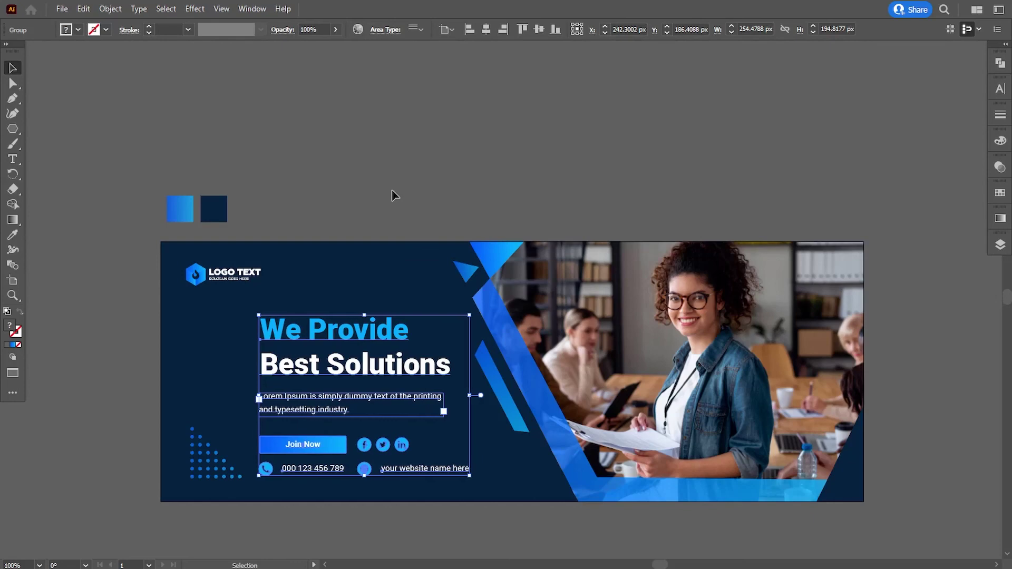
Move the logo slightly lower on the navy area
{"action": "left_click", "coordinate": [391, 188]}
{"action": "left_click_drag", "start_coordinate": [233, 418], "coordinate": [254, 382]}
{"action": "left_click", "coordinate": [230, 431]}
{"action": "left_click", "coordinate": [368, 141]}
{"action": "left_click_drag", "start_coordinate": [210, 235], "coordinate": [208, 239]}
Delete the two sample colour squares above the banner
{"action": "left_click", "coordinate": [364, 174]}
{"action": "left_click_drag", "start_coordinate": [365, 178], "coordinate": [182, 172]}
{"action": "key", "text": "Delete"}
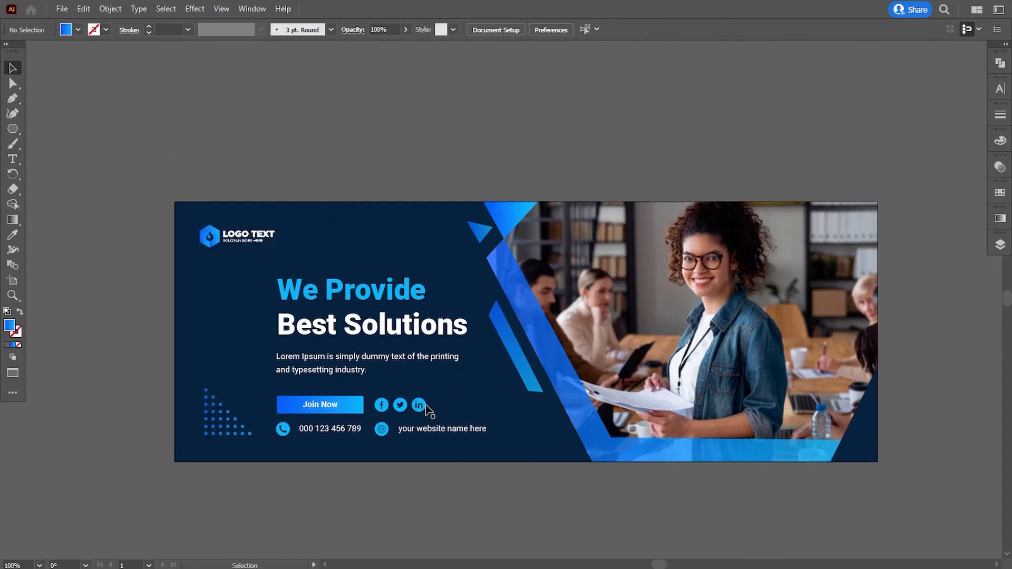